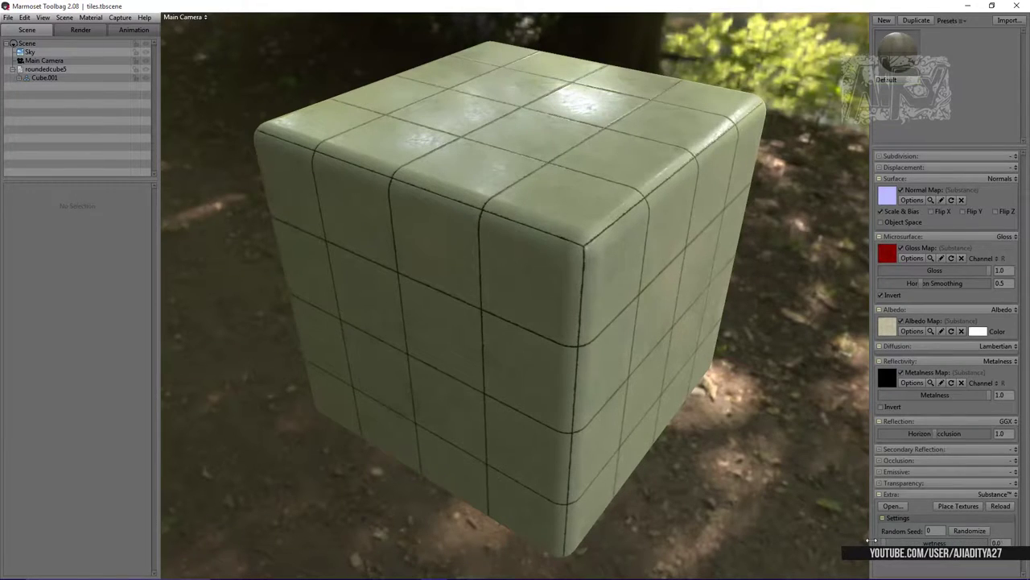
# Step: Orbit to view the tiled cube from above and rotate the sky lighting across its wet patches
pyautogui.moveTo(788, 272); pyautogui.dragTo(802, 308)
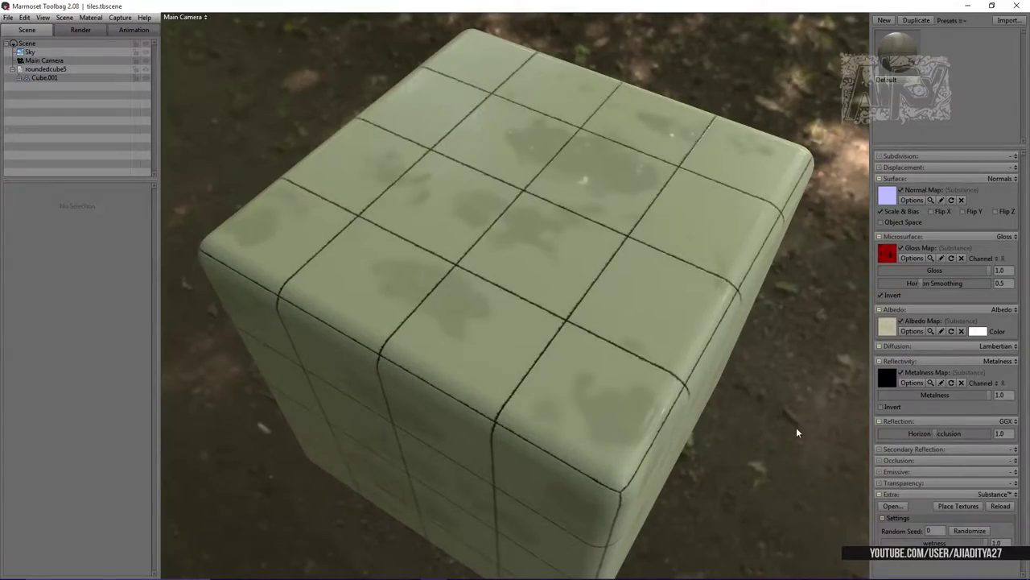
pyautogui.keyDown('shift'); pyautogui.moveTo(796, 433); pyautogui.dragTo(834, 465); pyautogui.keyUp('shift')
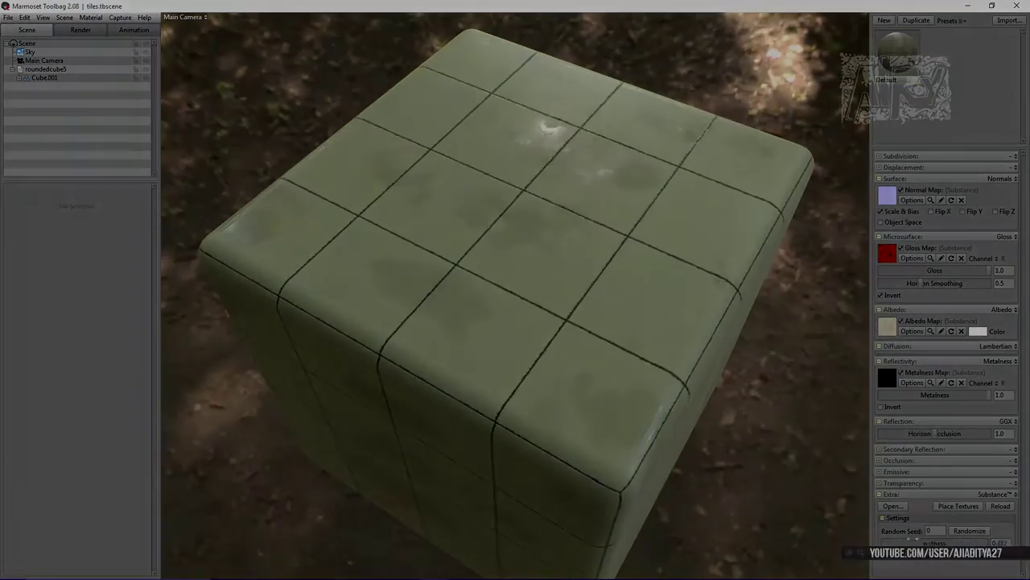
# Step: Add a Tile Sampler and wire it into the material outputs
pyautogui.write('tile')
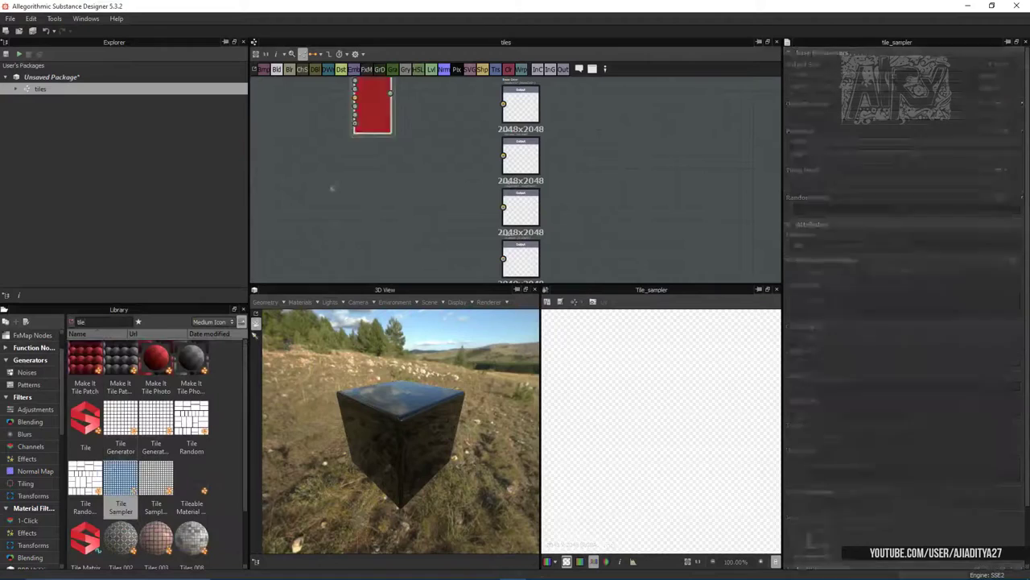
pyautogui.moveTo(121, 479); pyautogui.dragTo(320, 177)
pyautogui.moveTo(910, 438); pyautogui.dragTo(834, 443)
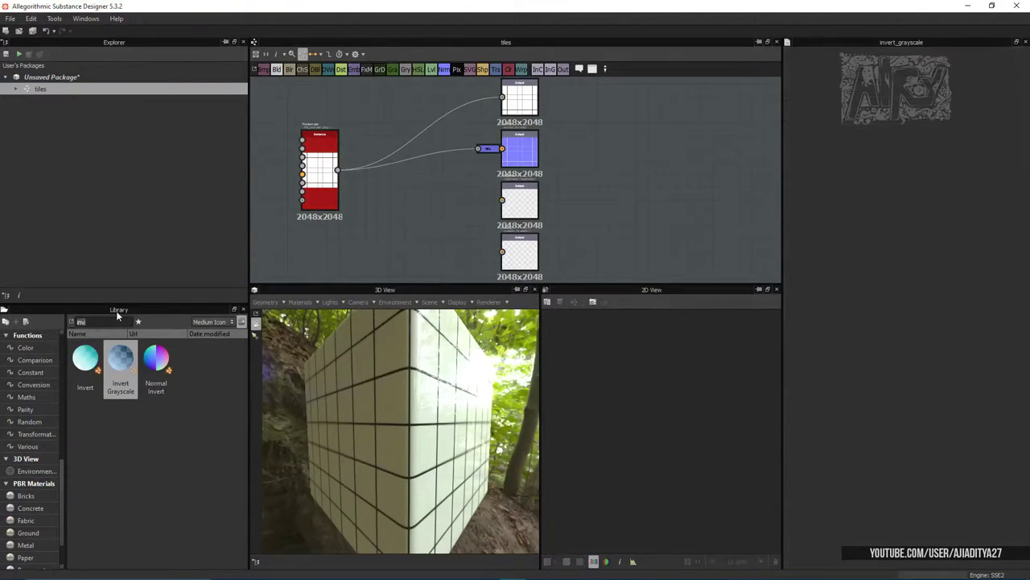
# Step: Insert a Scratches Generator, Blend and Levels between the tile pattern and output
pyautogui.moveTo(413, 200); pyautogui.dragTo(424, 193)
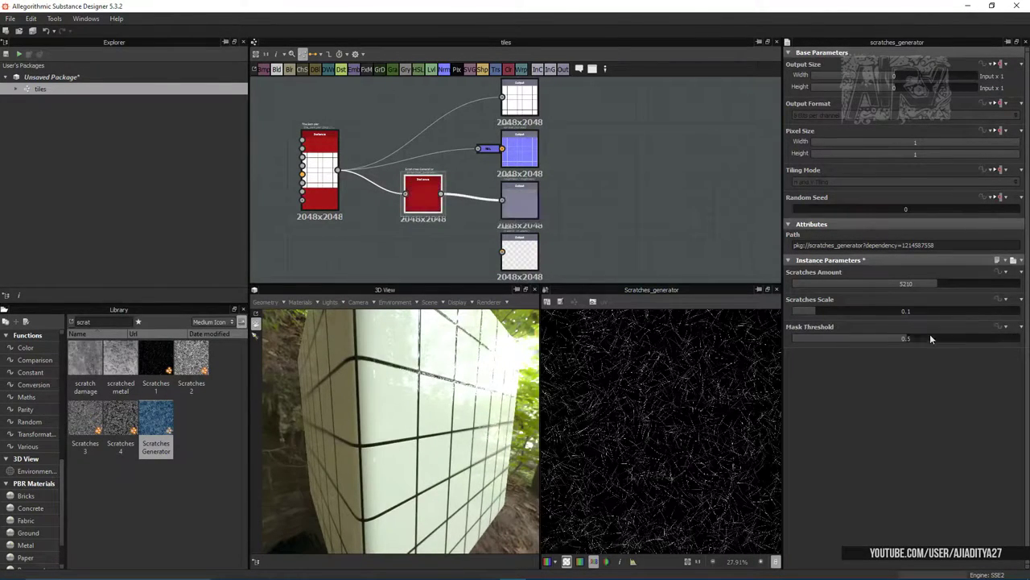
pyautogui.click(277, 69)
pyautogui.scroll(2, 459, 194)
pyautogui.scroll(-2, 455, 204)
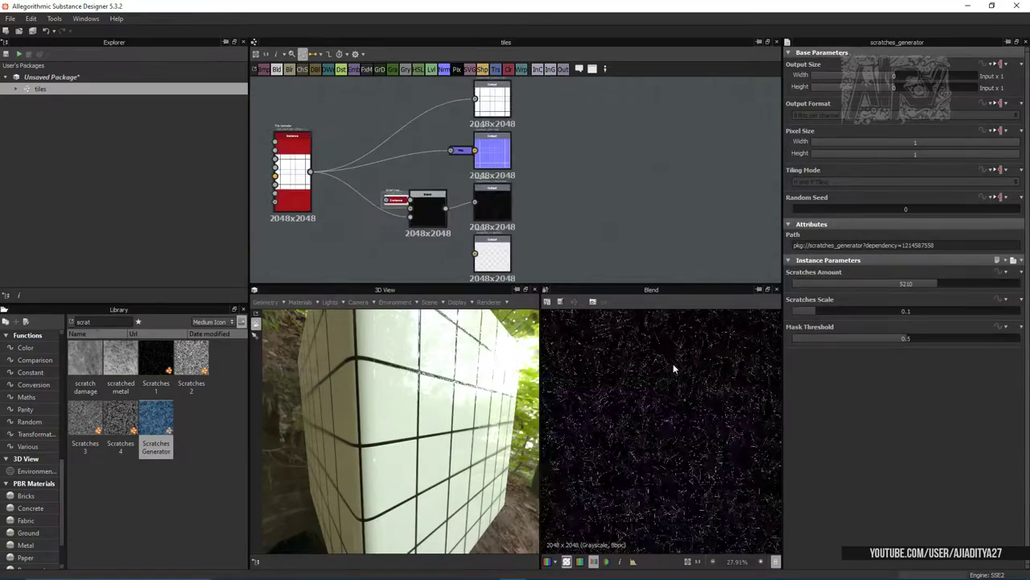
pyautogui.click(431, 69)
# Step: Switch the 3D preview to studio 02 and set the Scratches scale to 0.18
pyautogui.click(32, 471)
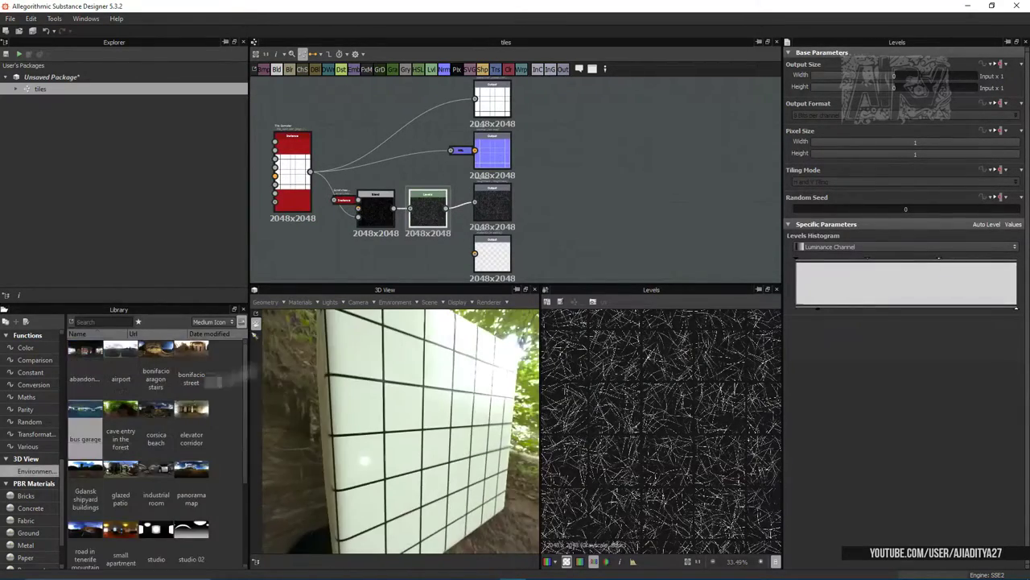
pyautogui.moveTo(191, 414); pyautogui.dragTo(403, 427)
pyautogui.doubleClick(344, 200)
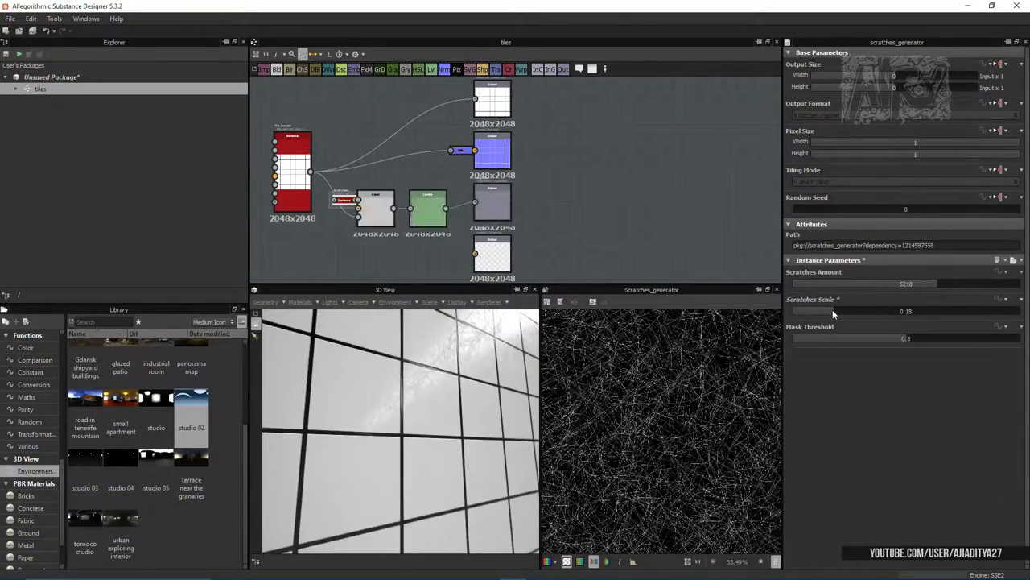
pyautogui.moveTo(451, 378); pyautogui.dragTo(403, 372)
pyautogui.click(292, 170)
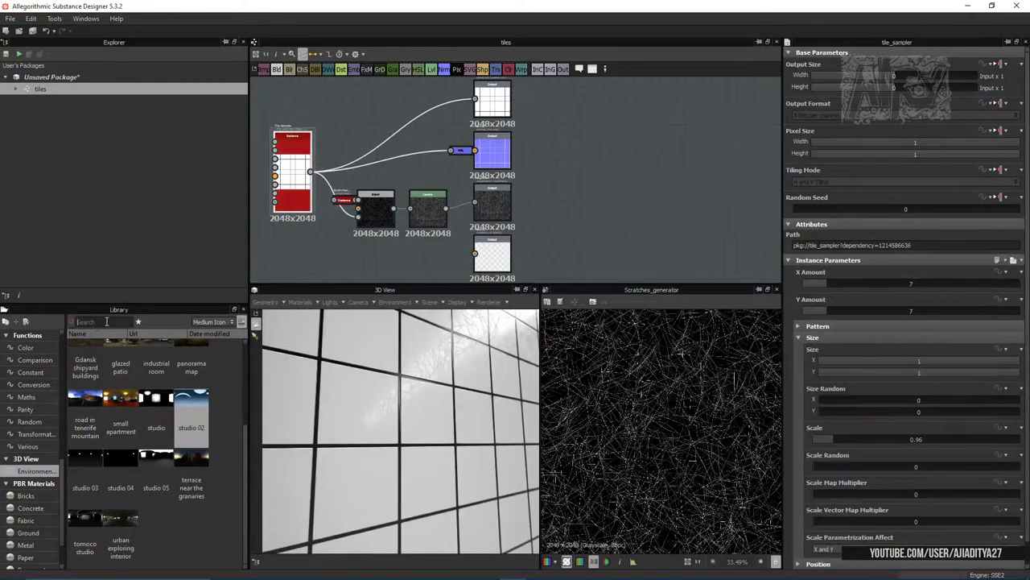
# Step: Save the package as wettiles.sbs
pyautogui.hotkey('ctrl', 's')
pyautogui.write('wettiles')
pyautogui.press('Return')
# Step: Add a Mosaic Grayscale fed by Perlin Noise Zoom and route it into the base colour
pyautogui.write('mosai')
pyautogui.moveTo(121, 371); pyautogui.dragTo(370, 116)
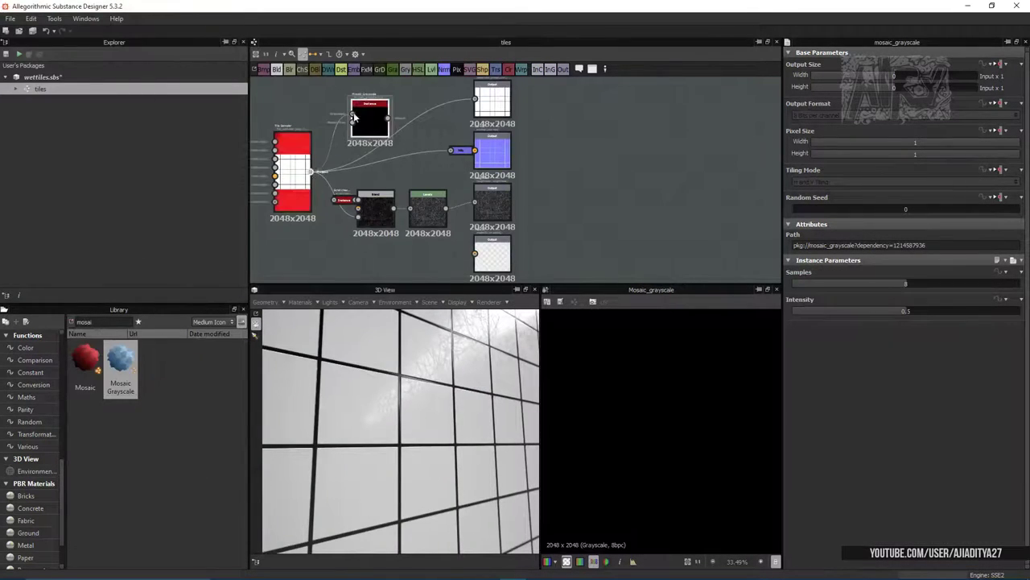
pyautogui.moveTo(84, 531)
pyautogui.mouseDown()
pyautogui.moveTo(314, 100)
pyautogui.moveTo(352, 113)
pyautogui.mouseUp()
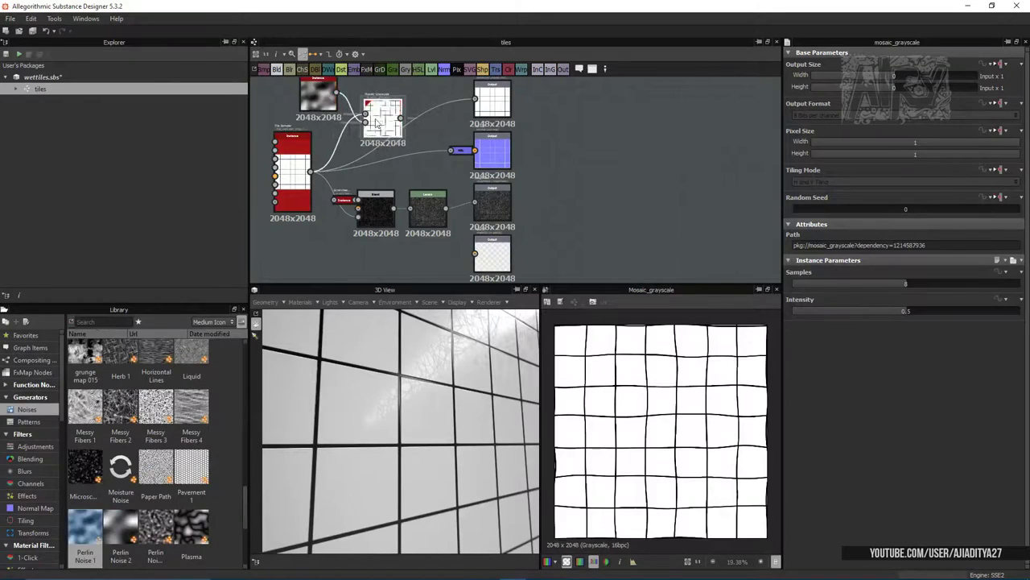
pyautogui.scroll(2, 306, 208)
pyautogui.moveTo(403, 386); pyautogui.dragTo(431, 408)
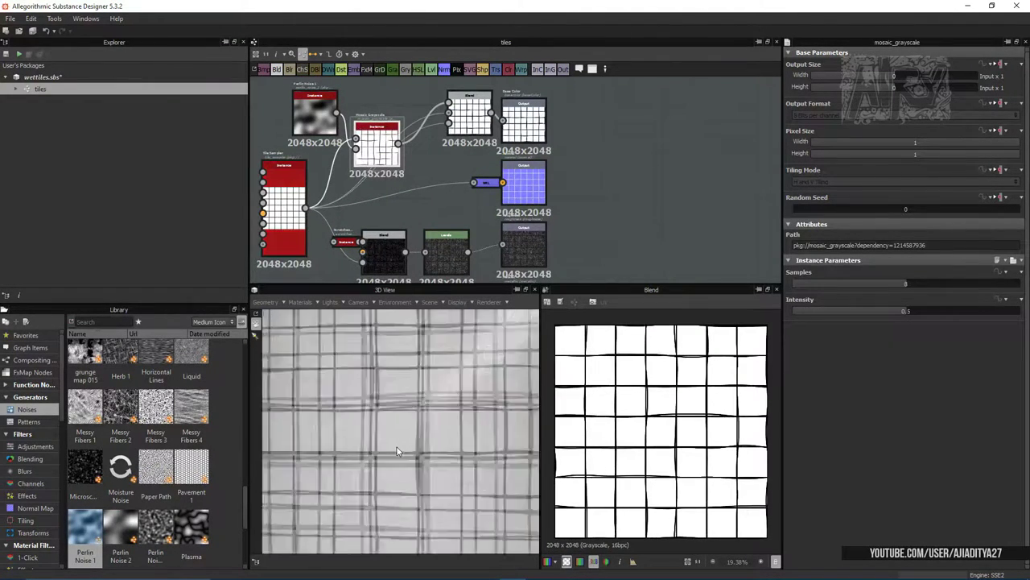
pyautogui.scroll(-2, 354, 138)
# Step: Reduce the Perlin noise Distance to 5
pyautogui.click(353, 137)
pyautogui.click(322, 131)
pyautogui.moveTo(860, 311); pyautogui.dragTo(906, 311)
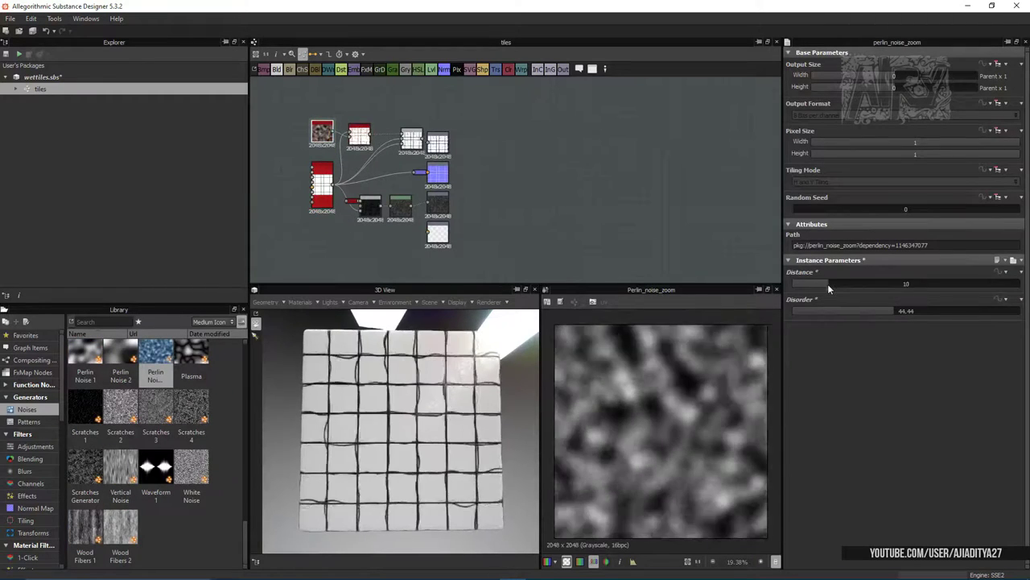
pyautogui.scroll(3, 360, 171)
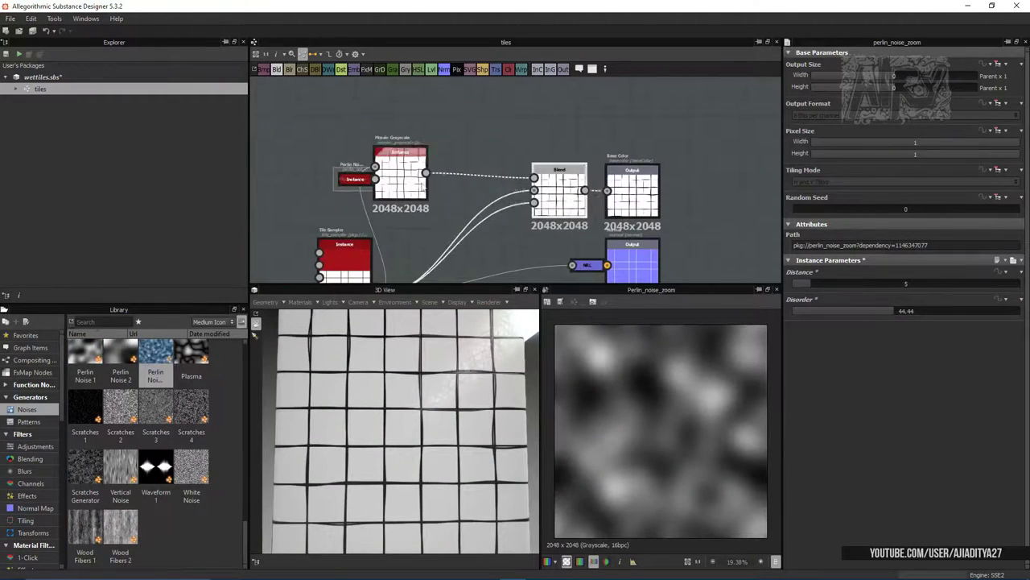
# Step: Try a dark red Uniform Color blended through an Invert Grayscale mask, then delete these trial nodes
pyautogui.hotkey('ctrl', 'v')
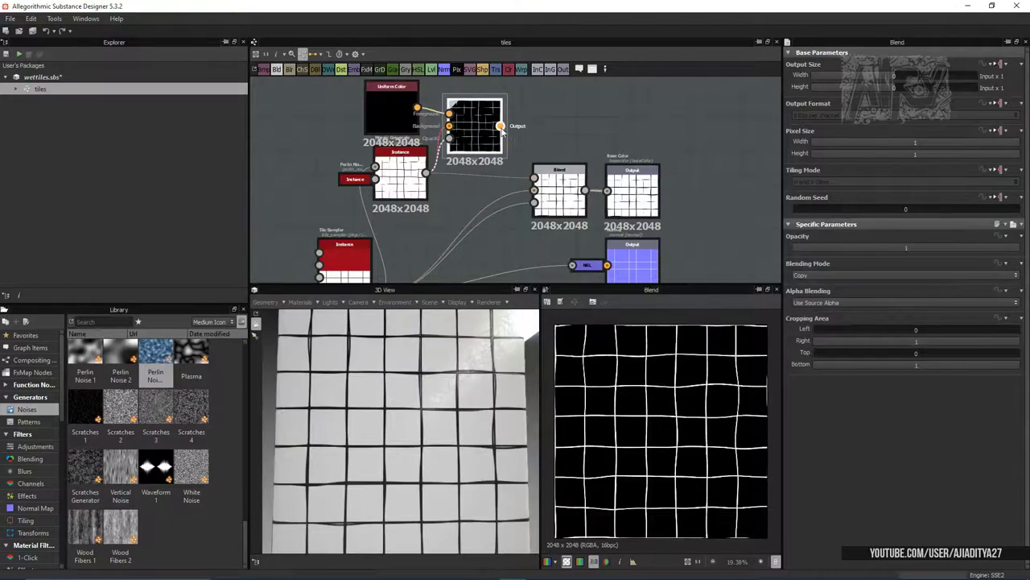
pyautogui.moveTo(501, 126); pyautogui.dragTo(534, 190)
pyautogui.moveTo(475, 104); pyautogui.dragTo(475, 125)
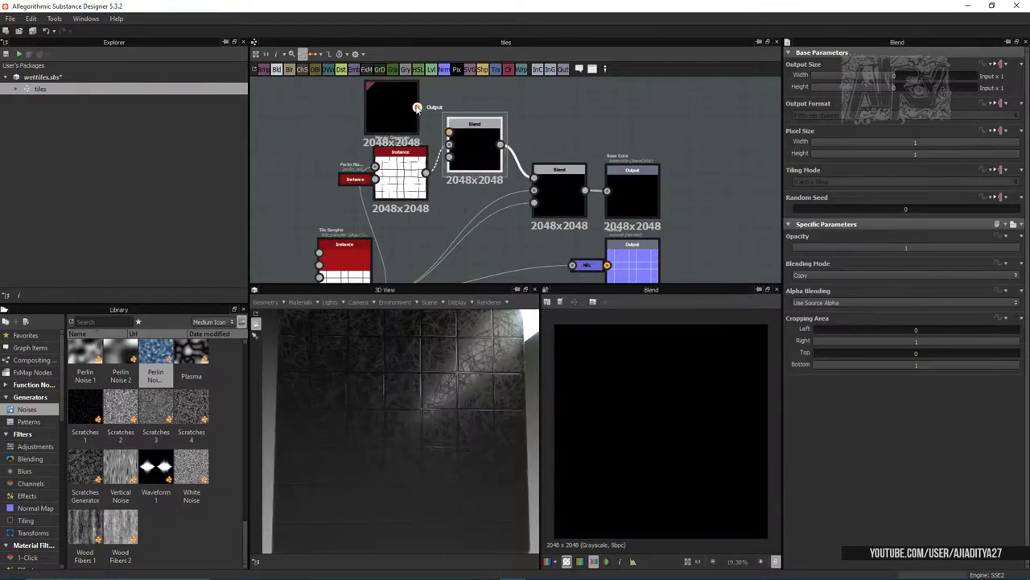
pyautogui.write('inve')
pyautogui.moveTo(121, 358); pyautogui.dragTo(418, 157)
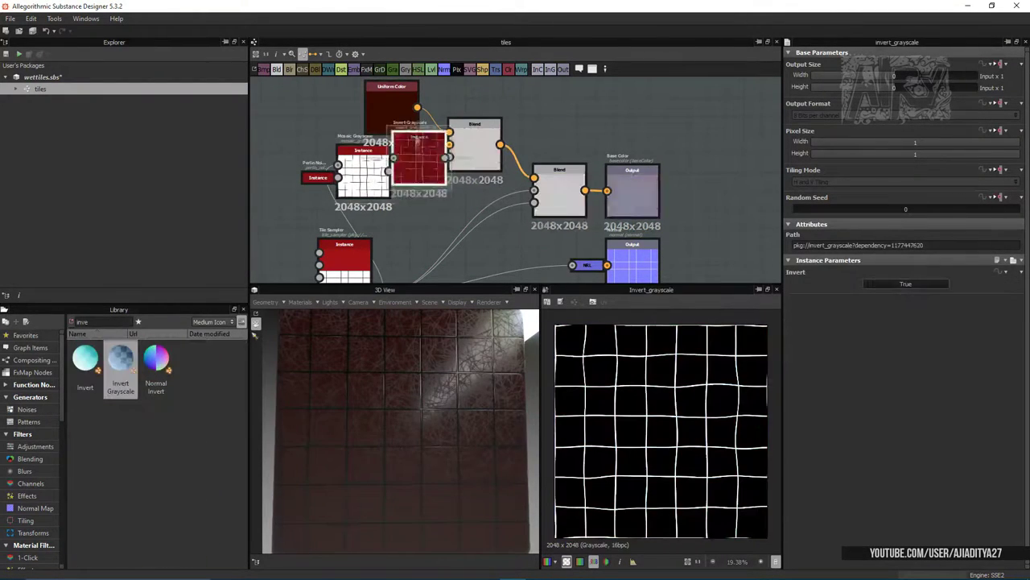
pyautogui.click(366, 126)
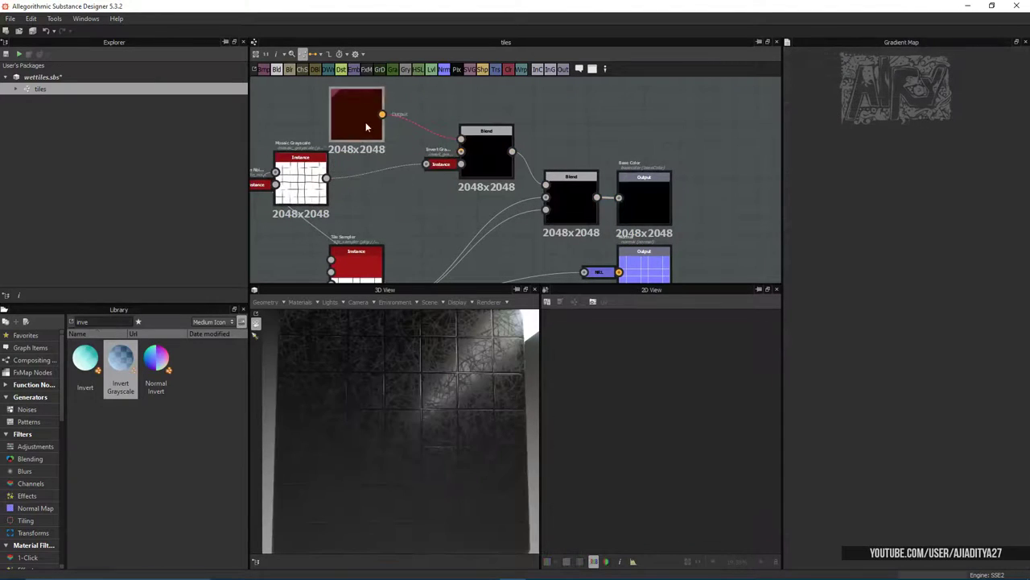
pyautogui.doubleClick(366, 126)
pyautogui.scroll(-2, 403, 177)
pyautogui.doubleClick(449, 153)
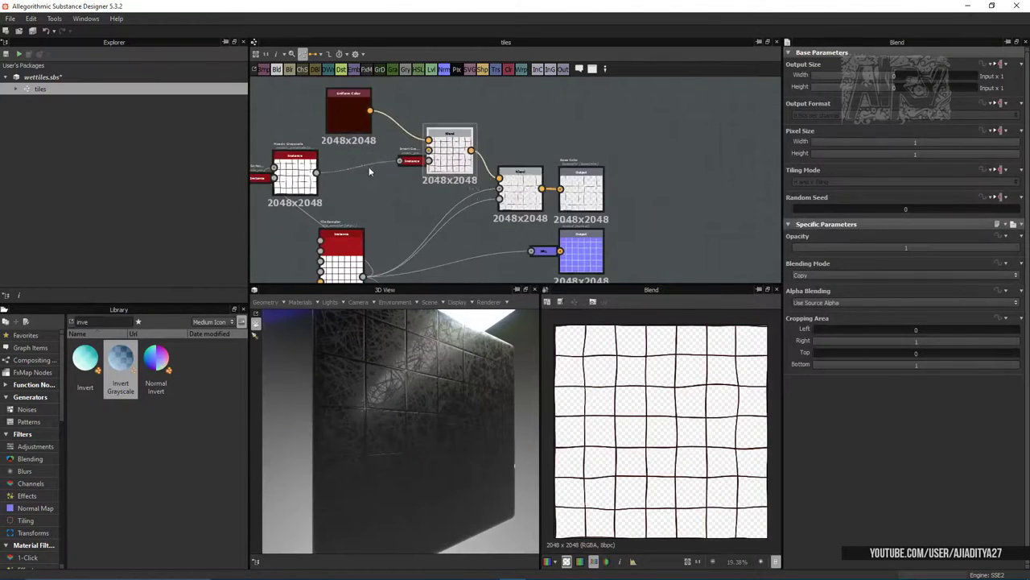
pyautogui.hotkey('ctrl', 'z')
pyautogui.hotkey('ctrl', 'z')
pyautogui.hotkey('ctrl', 'z')
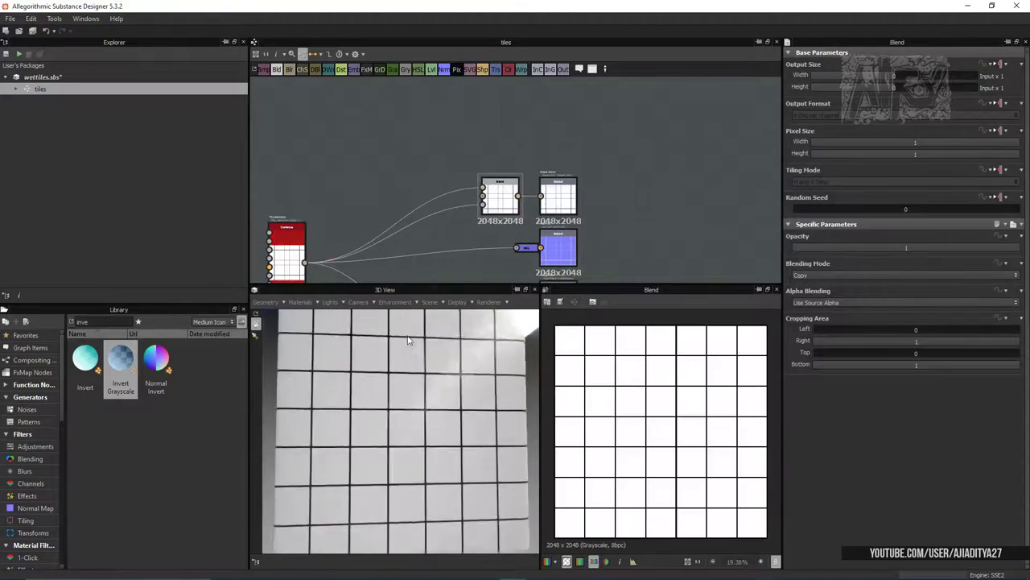
pyautogui.hotkey('ctrl', 'z')
pyautogui.hotkey('ctrl', 'z')
pyautogui.hotkey('ctrl', 'z')
pyautogui.hotkey('ctrl', 'z')
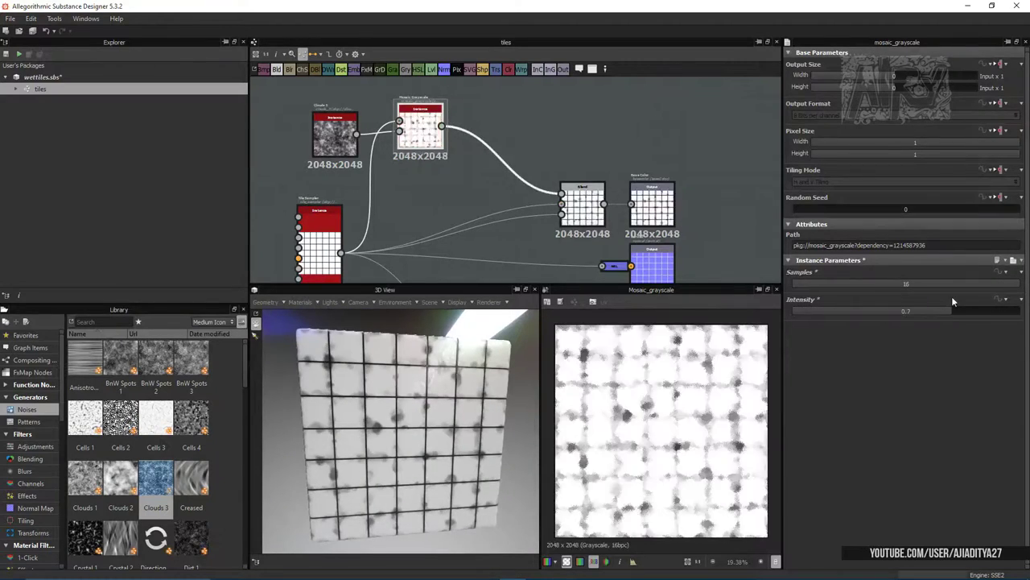
# Step: Lower the Mosaic intensity and add another Blend fed by a Uniform Color before the base colour
pyautogui.moveTo(952, 309); pyautogui.dragTo(834, 309)
pyautogui.click(581, 211)
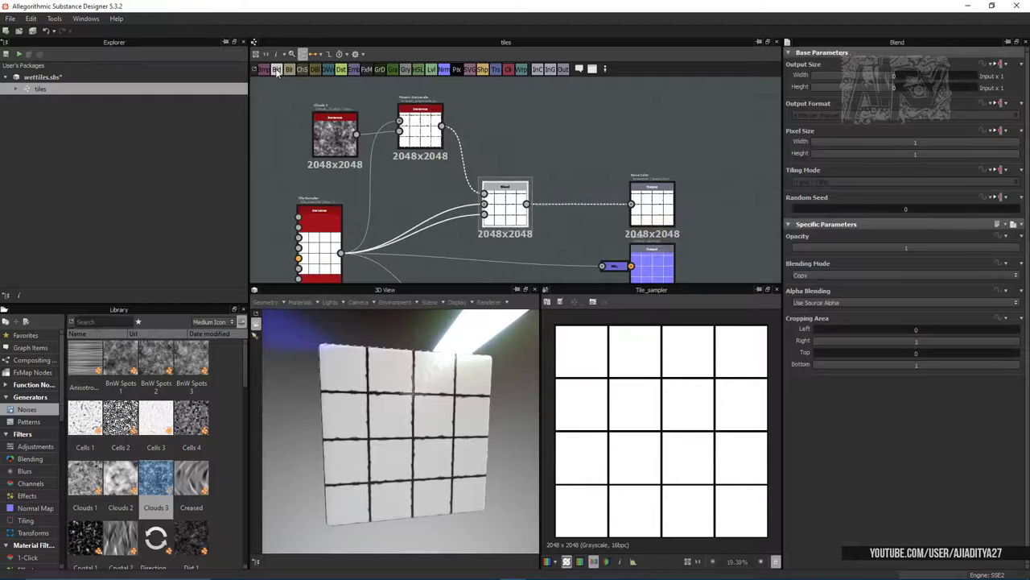
pyautogui.click(276, 70)
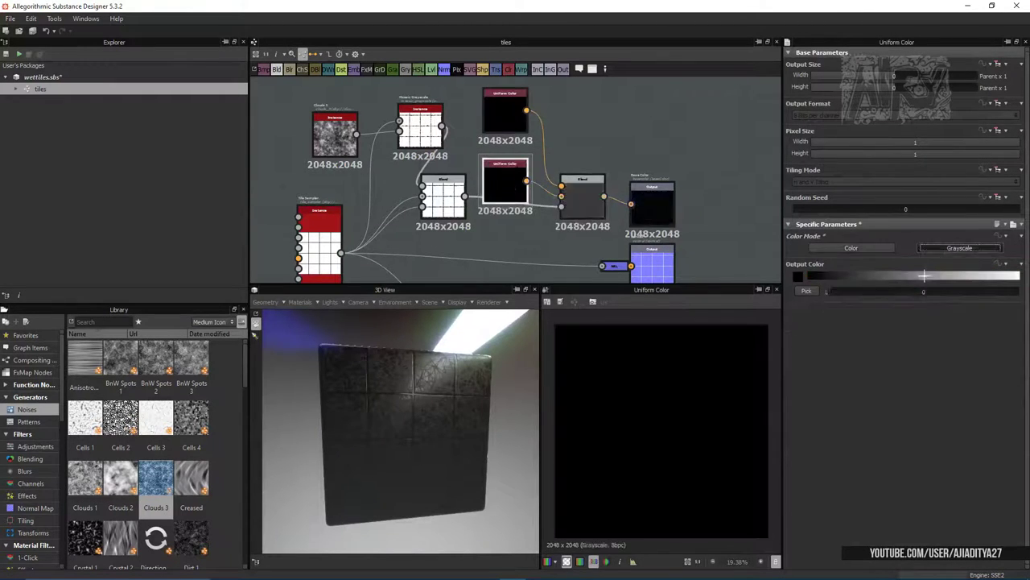
pyautogui.moveTo(515, 145); pyautogui.dragTo(547, 203)
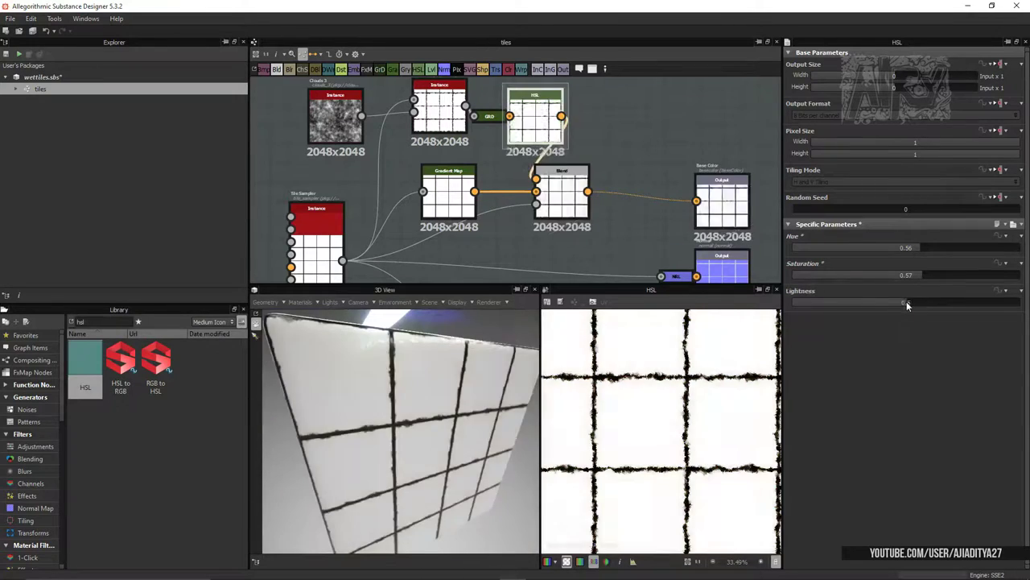
# Step: Set the tile HSL lightness to 0.35 and insert a Blend node ahead of the Normal node
pyautogui.moveTo(913, 302); pyautogui.dragTo(872, 302)
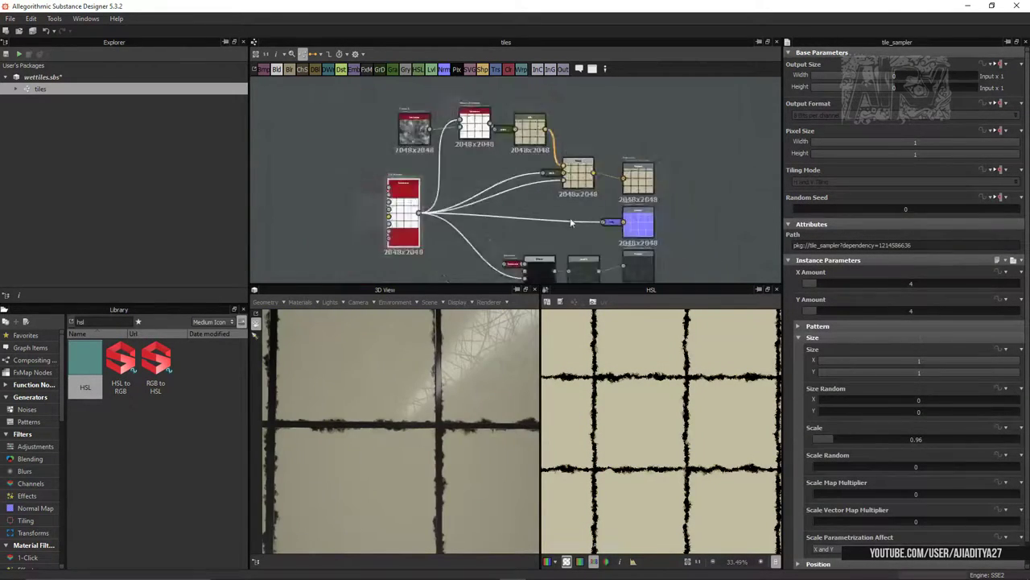
pyautogui.moveTo(627, 186); pyautogui.dragTo(602, 153, button='middle')
pyautogui.moveTo(469, 391); pyautogui.dragTo(443, 444)
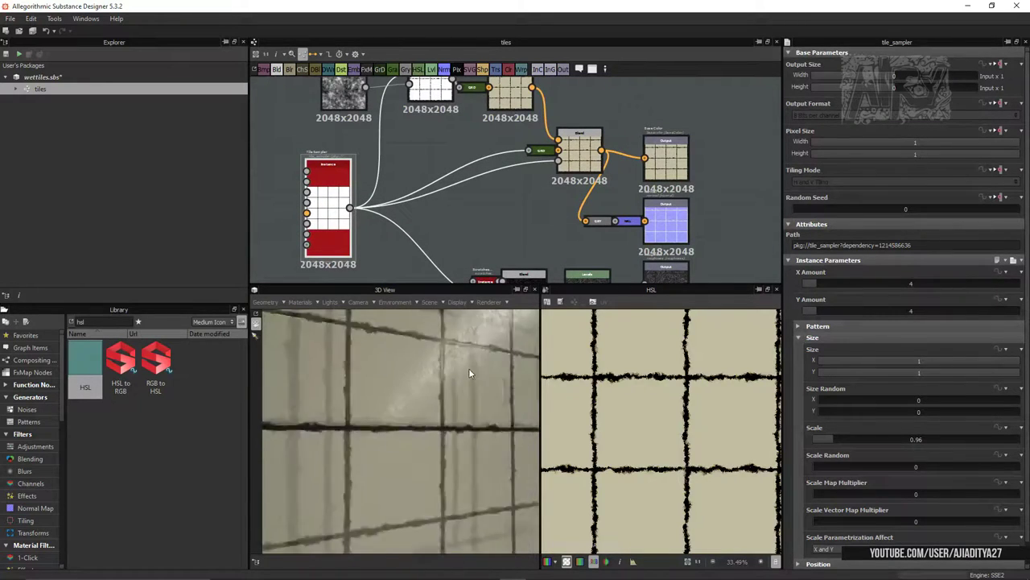
pyautogui.doubleClick(628, 221)
pyautogui.moveTo(451, 394)
pyautogui.mouseDown()
pyautogui.moveTo(481, 420)
pyautogui.moveTo(438, 422)
pyautogui.mouseUp()
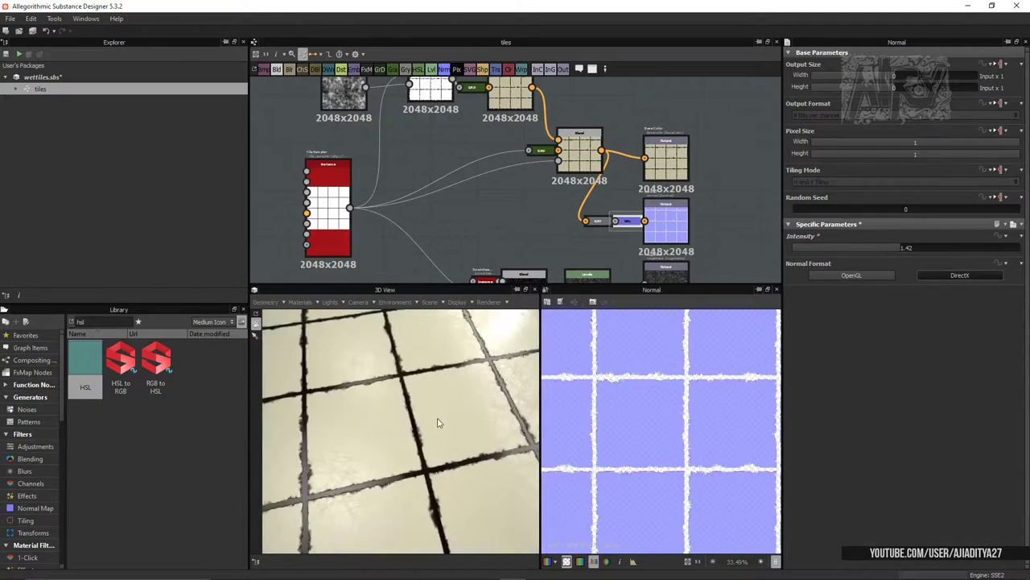
pyautogui.click(558, 230)
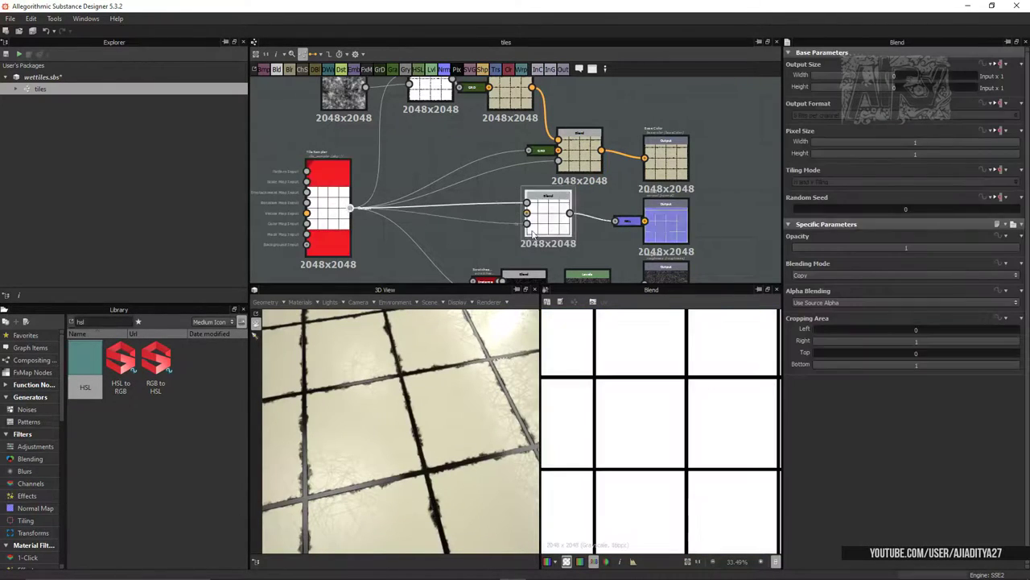
# Step: Add a Dirt 1 noise wired into the Blend through a new Levels node
pyautogui.moveTo(429, 153); pyautogui.dragTo(471, 219)
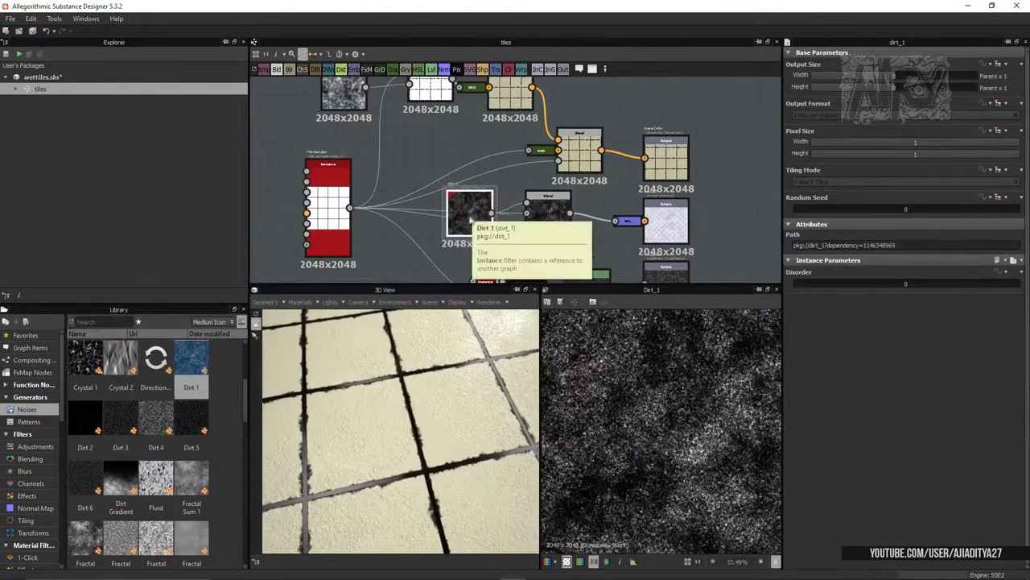
pyautogui.write('inv')
pyautogui.moveTo(351, 209); pyautogui.dragTo(508, 218)
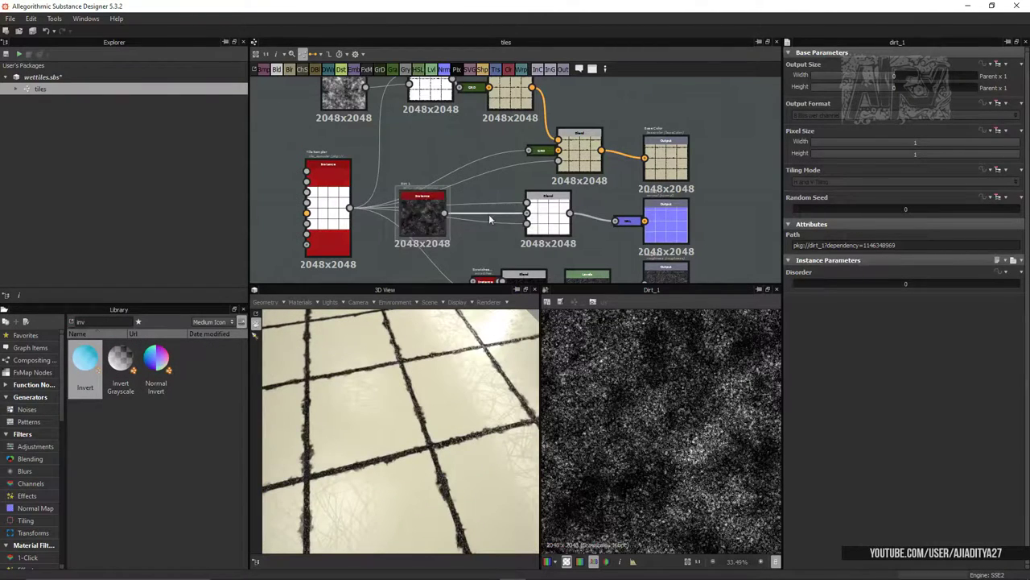
pyautogui.hotkey('ctrl', 'l')
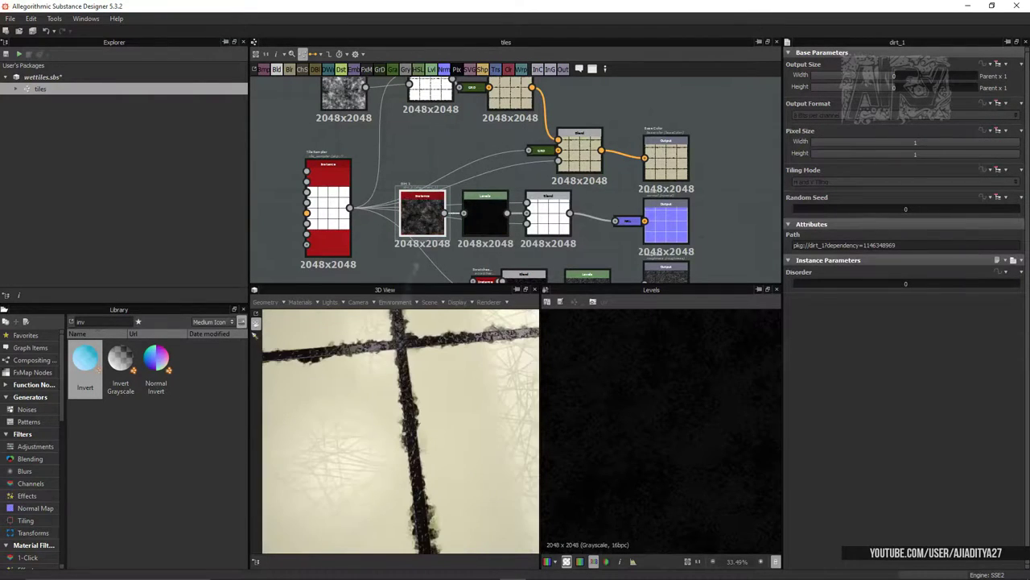
# Step: Swap the Dirt 1 noise for BnW Spots 1, then replace that with White Noise feeding Levels
pyautogui.press('Delete')
pyautogui.click(27, 409)
pyautogui.moveTo(120, 358); pyautogui.dragTo(422, 213)
pyautogui.press('Delete')
pyautogui.scroll(-5, 175, 405)
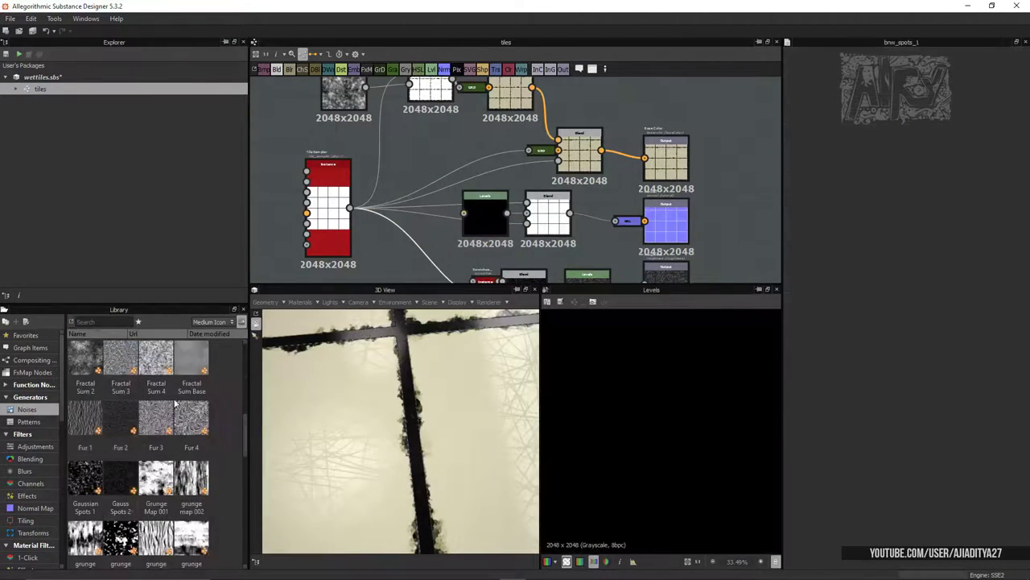
pyautogui.moveTo(191, 479)
pyautogui.mouseDown()
pyautogui.moveTo(391, 225)
pyautogui.moveTo(463, 213)
pyautogui.mouseUp()
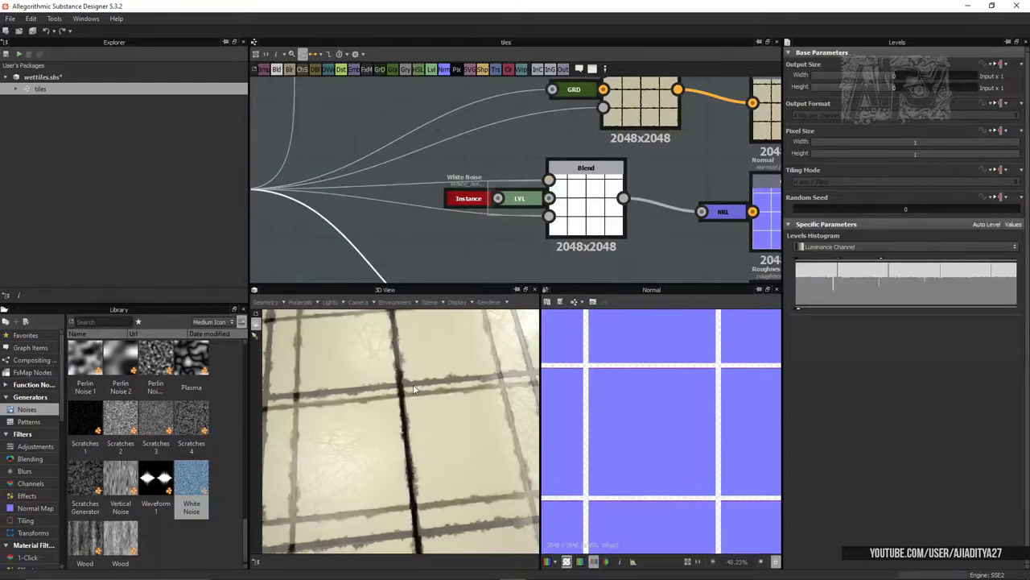
pyautogui.moveTo(419, 214); pyautogui.dragTo(647, 207, button='middle')
# Step: Set the Tile Sampler scale to 0.99
pyautogui.click(433, 177)
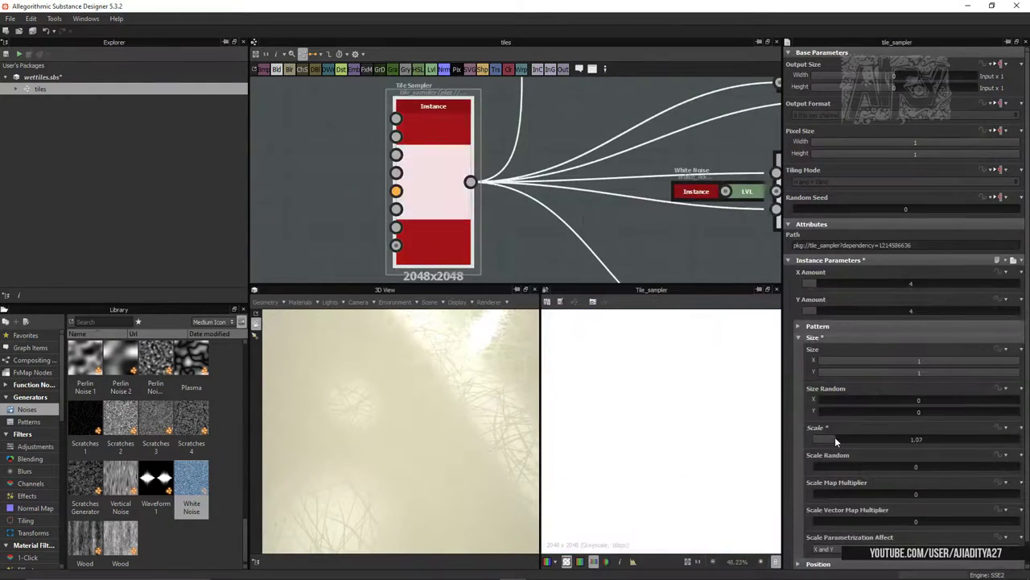
pyautogui.click(834, 438)
pyautogui.write('0.99')
pyautogui.press('Return')
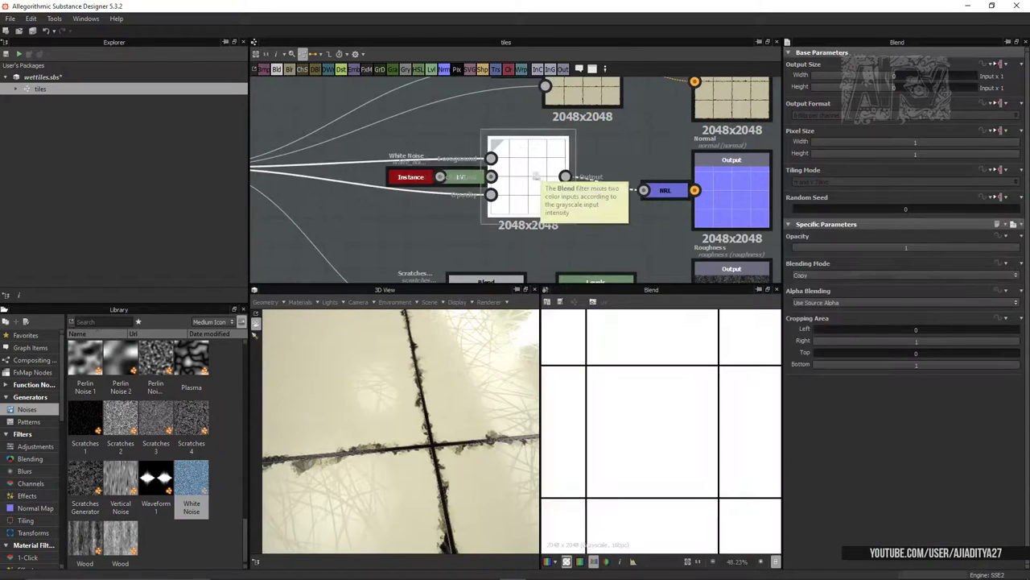
# Step: Reposition the White Noise and Levels chain and delete the extra Blend node
pyautogui.moveTo(418, 378); pyautogui.dragTo(464, 421)
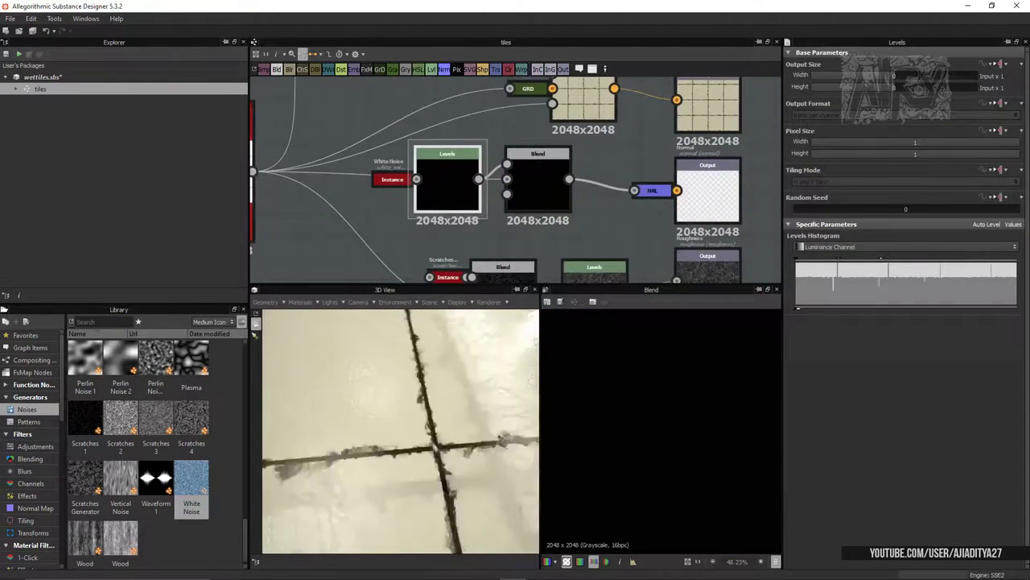
pyautogui.moveTo(458, 187); pyautogui.dragTo(457, 176)
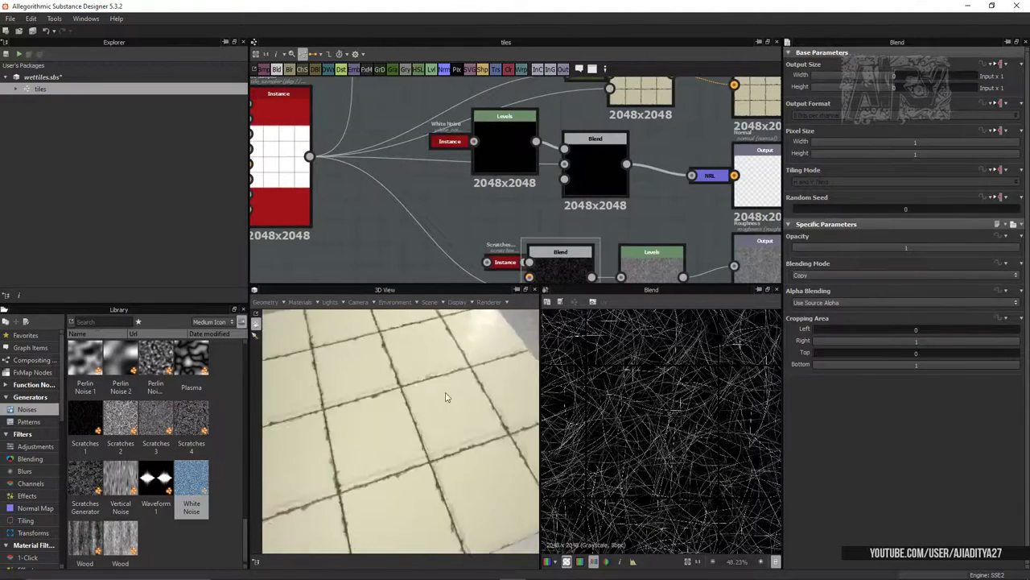
pyautogui.moveTo(500, 141); pyautogui.dragTo(500, 164)
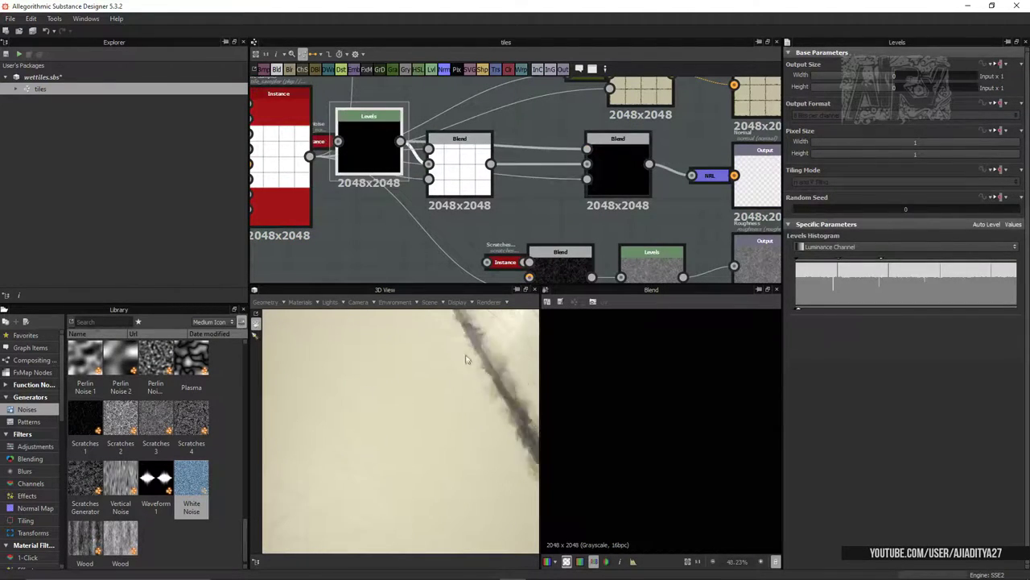
pyautogui.moveTo(519, 180); pyautogui.dragTo(466, 180)
pyautogui.click(587, 149)
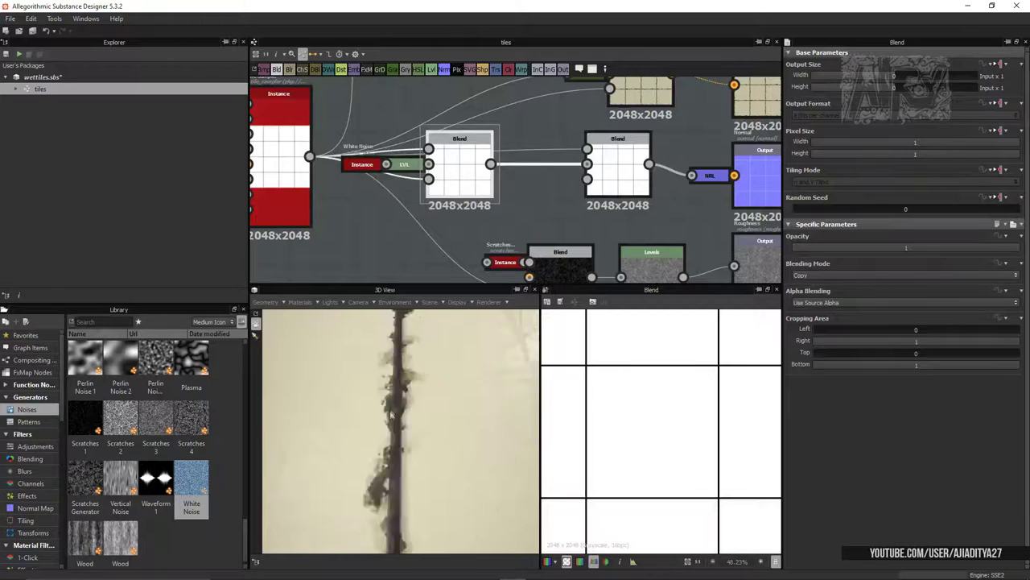
pyautogui.doubleClick(370, 145)
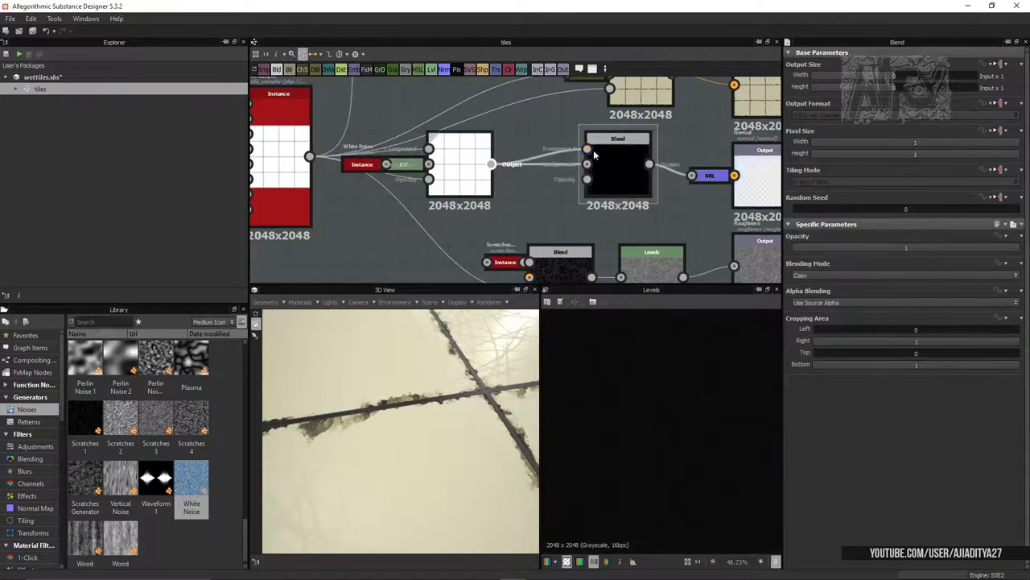
pyautogui.moveTo(454, 171); pyautogui.dragTo(467, 171)
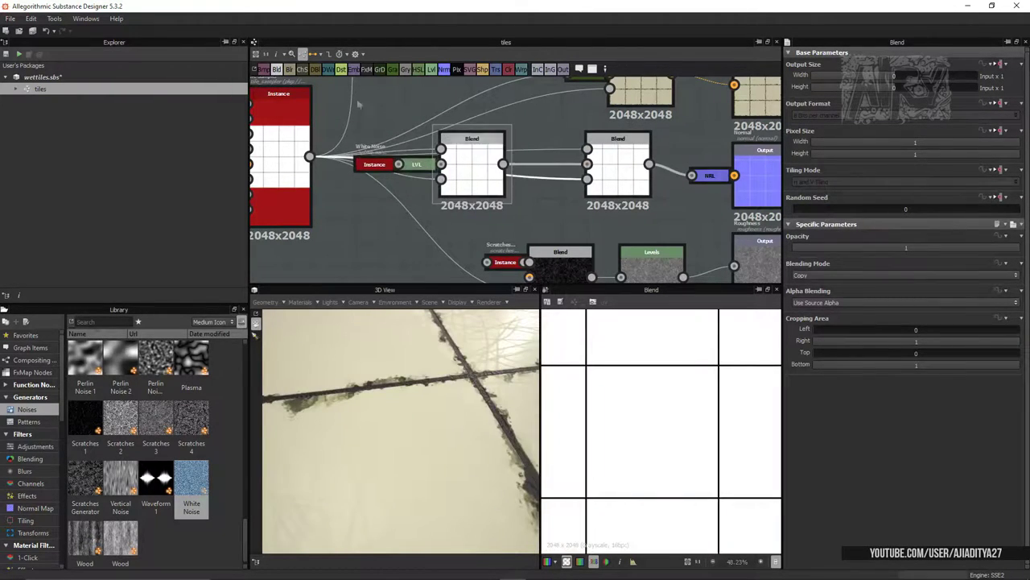
pyautogui.write('inve')
pyautogui.press('Delete')
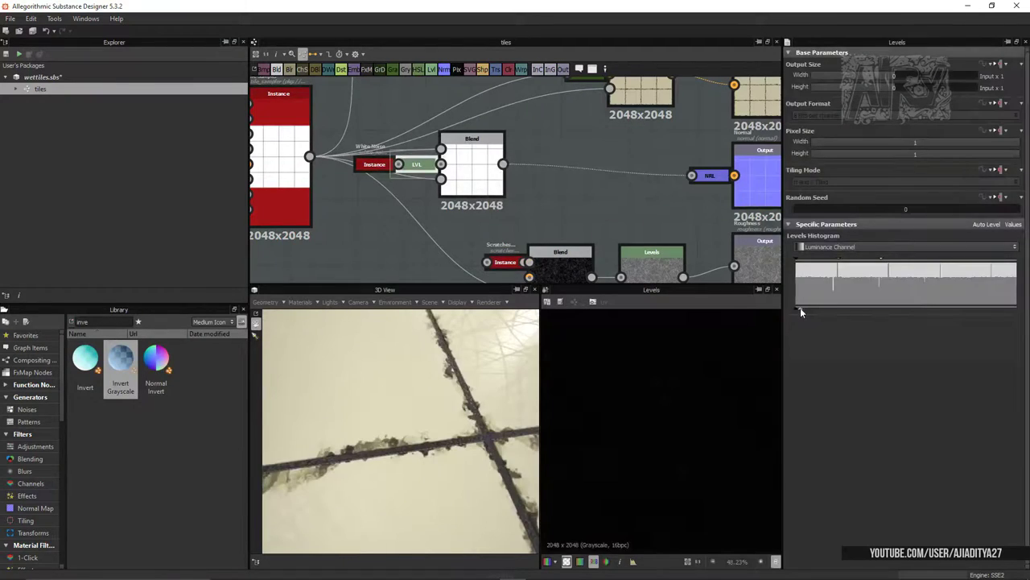
pyautogui.moveTo(475, 173); pyautogui.dragTo(566, 173)
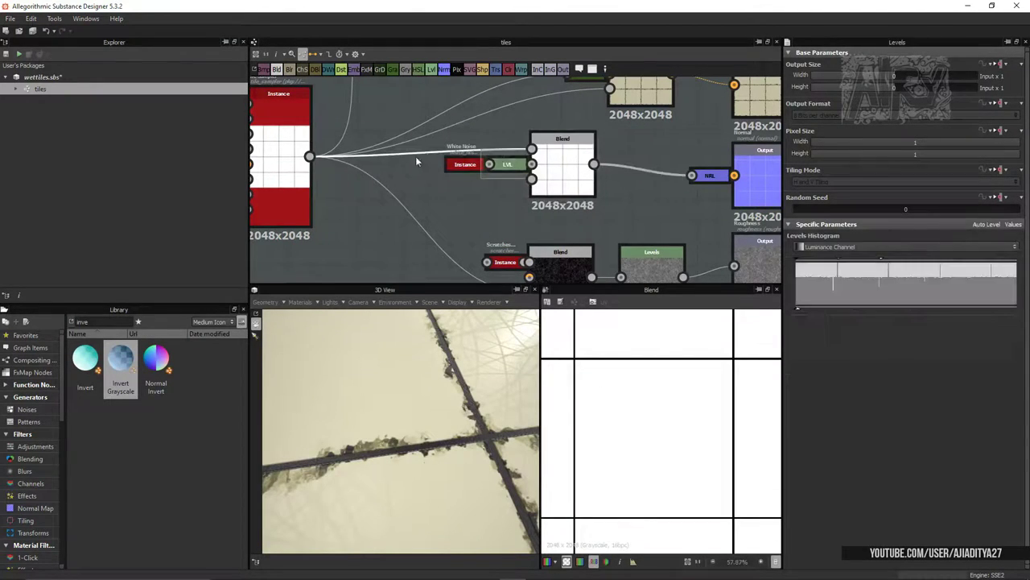
pyautogui.moveTo(512, 161); pyautogui.dragTo(386, 148)
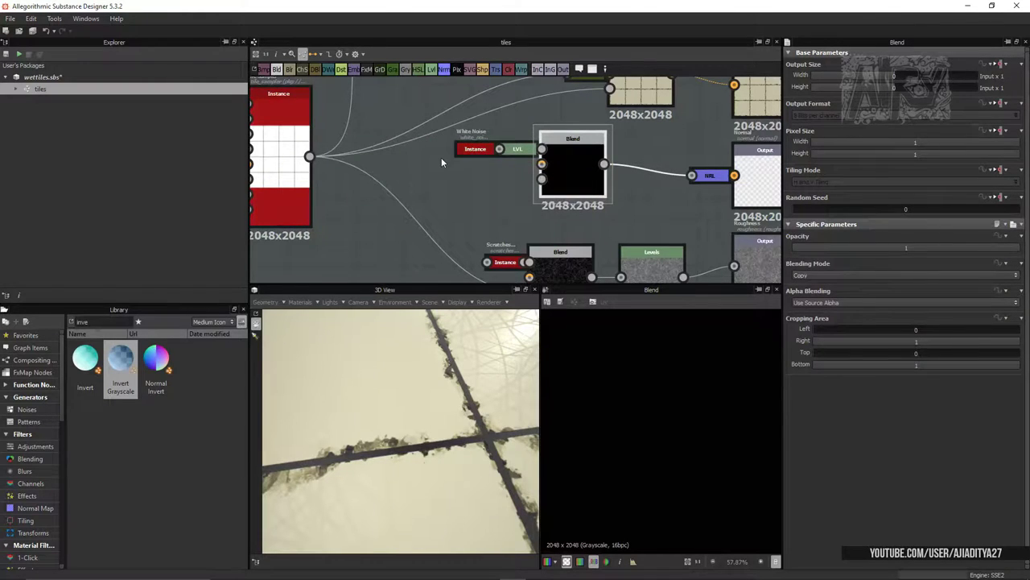
# Step: Try another Blend before the Normal node, undo it, and reopen the Levels settings
pyautogui.click(518, 149)
pyautogui.moveTo(451, 450)
pyautogui.mouseDown()
pyautogui.moveTo(449, 356)
pyautogui.moveTo(451, 419)
pyautogui.mouseUp()
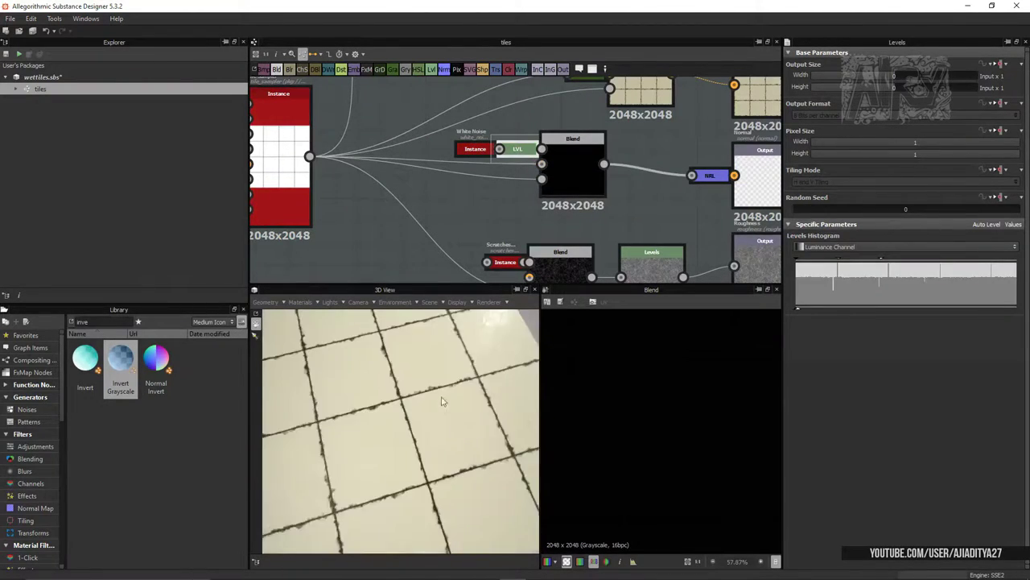
pyautogui.moveTo(552, 161); pyautogui.dragTo(404, 175)
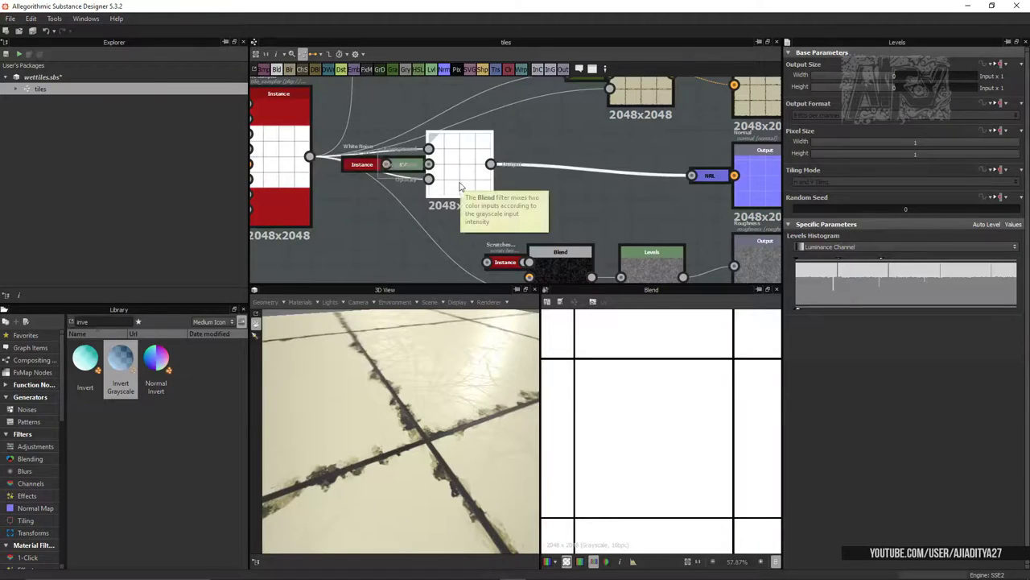
pyautogui.moveTo(280, 71); pyautogui.dragTo(566, 181)
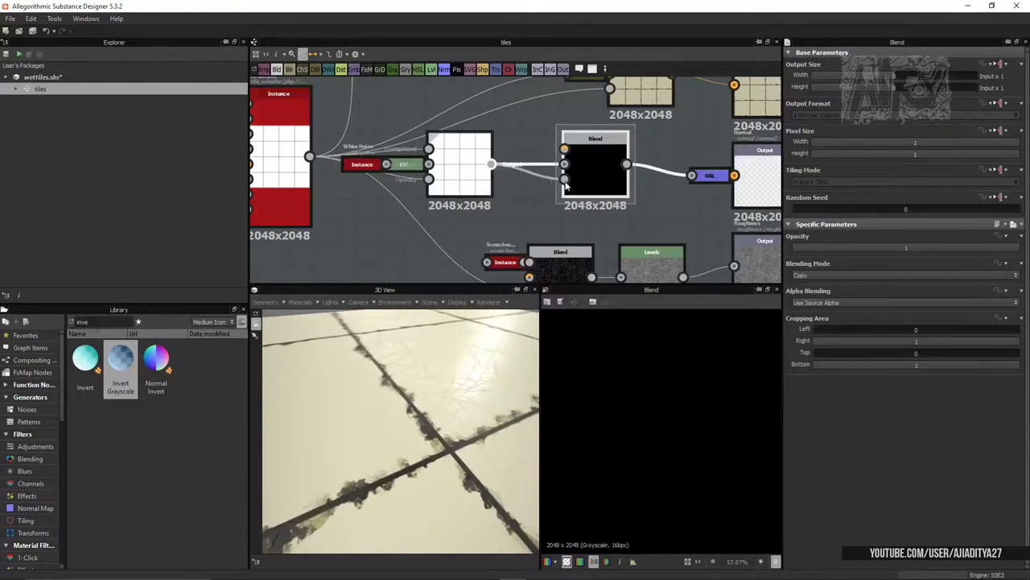
pyautogui.hotkey('ctrl', 'z')
pyautogui.moveTo(483, 362)
pyautogui.mouseDown()
pyautogui.moveTo(451, 403)
pyautogui.moveTo(443, 391)
pyautogui.mouseUp()
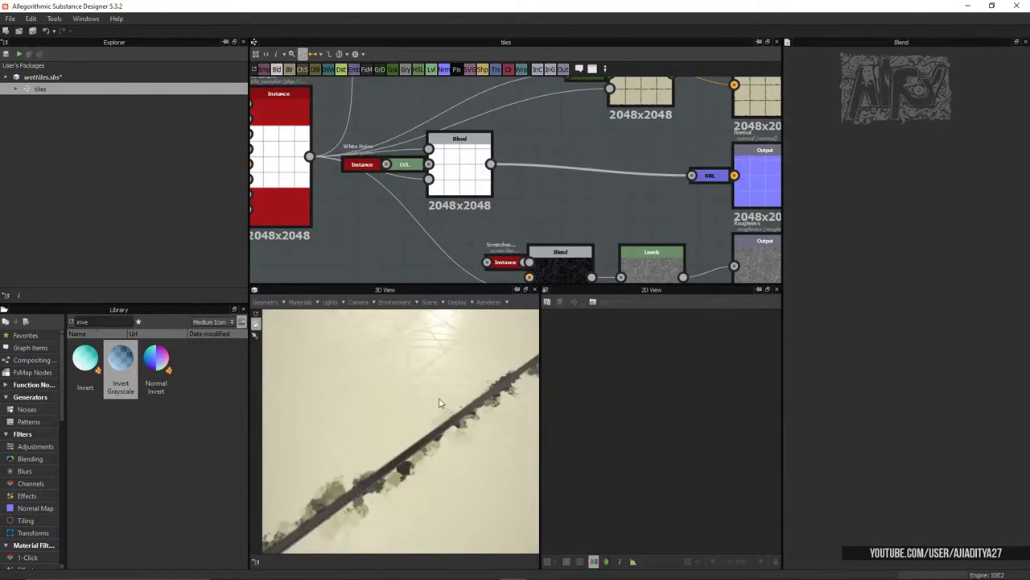
pyautogui.doubleClick(405, 164)
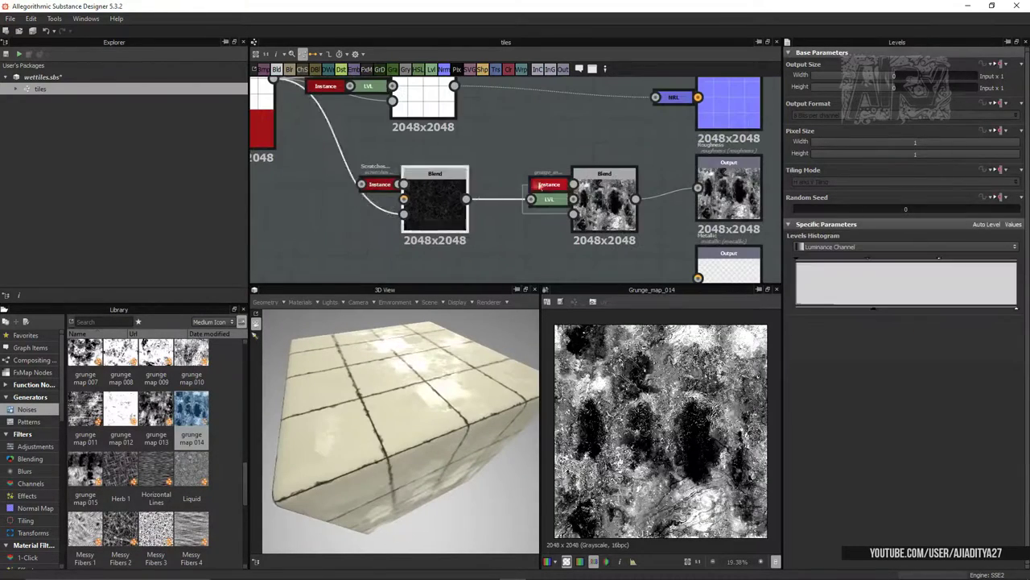
# Step: Try a Grunge Map 014 balance of 0.58, reset it to 0.5, and drag in another grunge map
pyautogui.moveTo(905, 283); pyautogui.dragTo(923, 284)
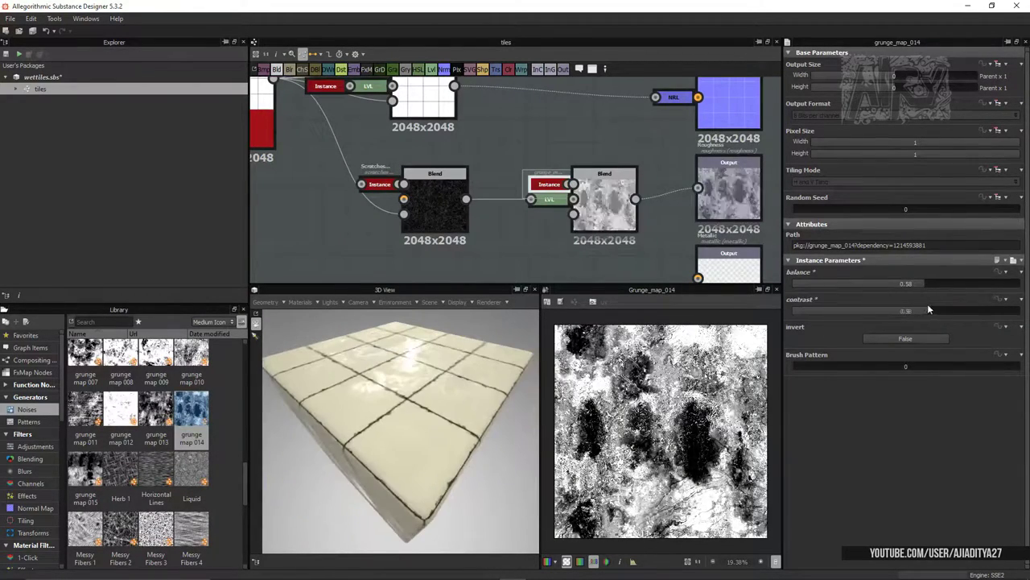
pyautogui.click(905, 283)
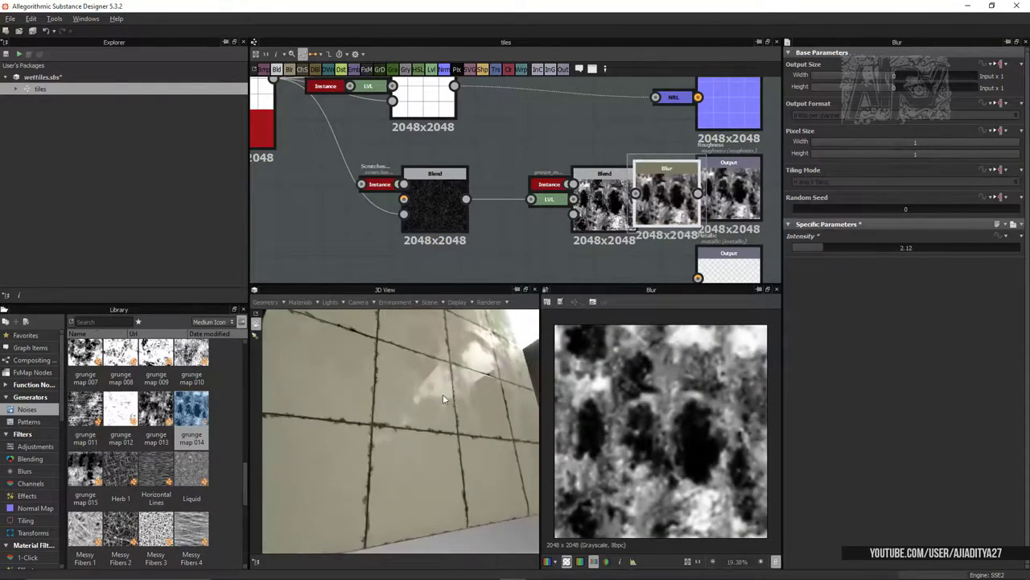
pyautogui.moveTo(86, 471); pyautogui.dragTo(505, 173)
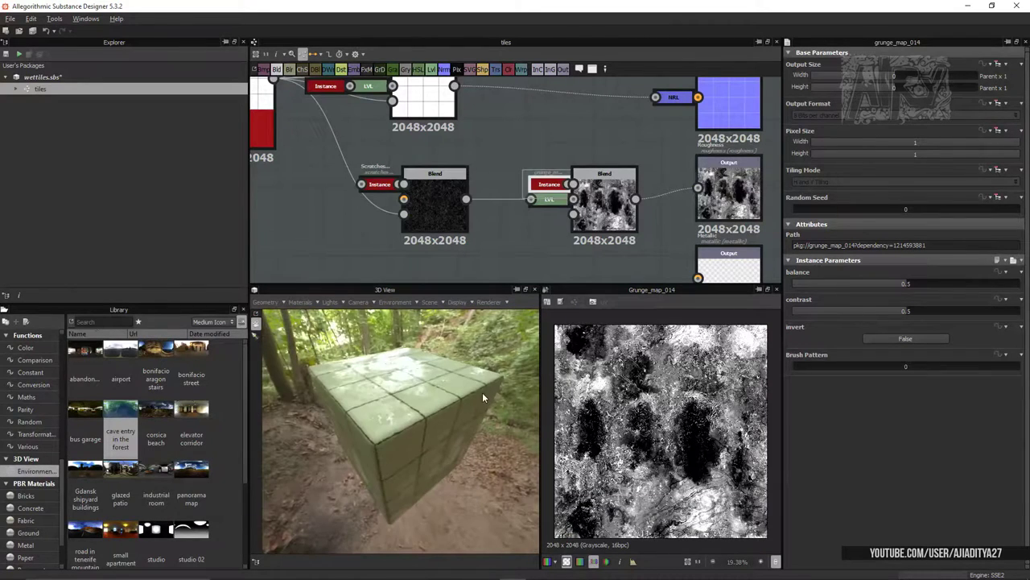
# Step: Add an HSL node and undo the unwanted Gradient Map back to the Blend setup
pyautogui.scroll(5, 483, 394)
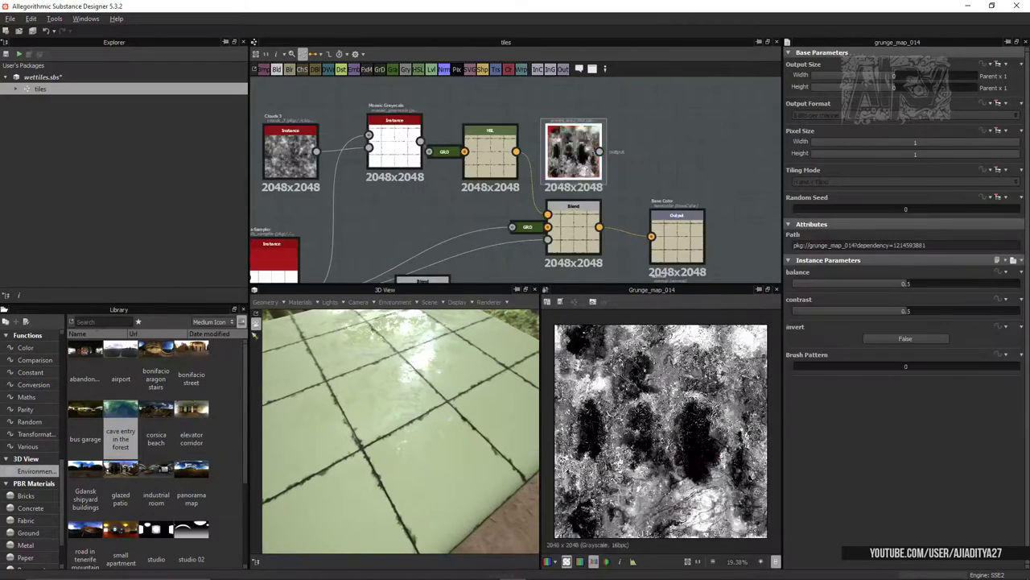
pyautogui.moveTo(87, 364); pyautogui.dragTo(605, 141)
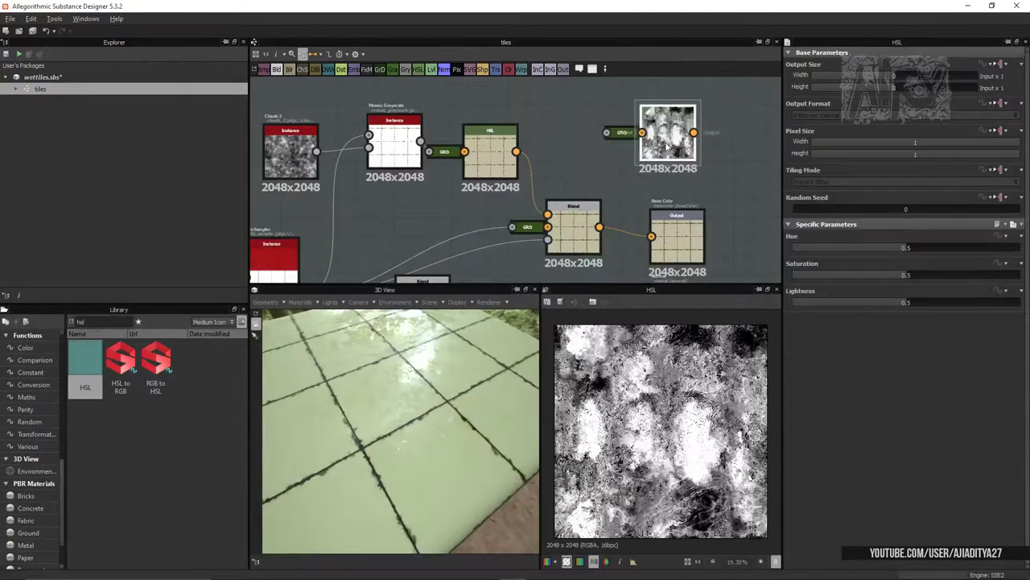
pyautogui.hotkey('ctrl', 'z')
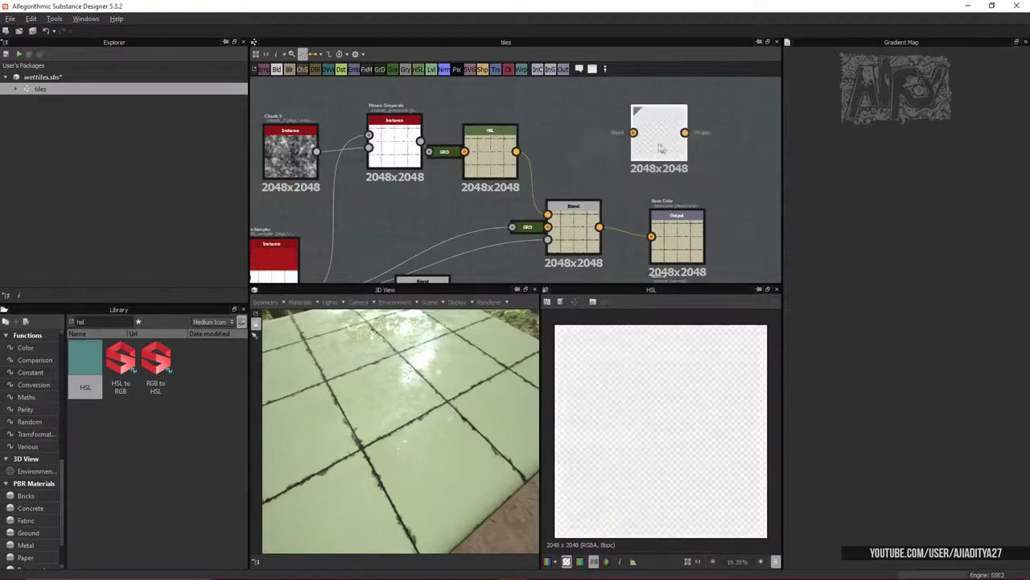
pyautogui.hotkey('ctrl', 'z')
pyautogui.hotkey('ctrl', 'z')
pyautogui.hotkey('ctrl', 'z')
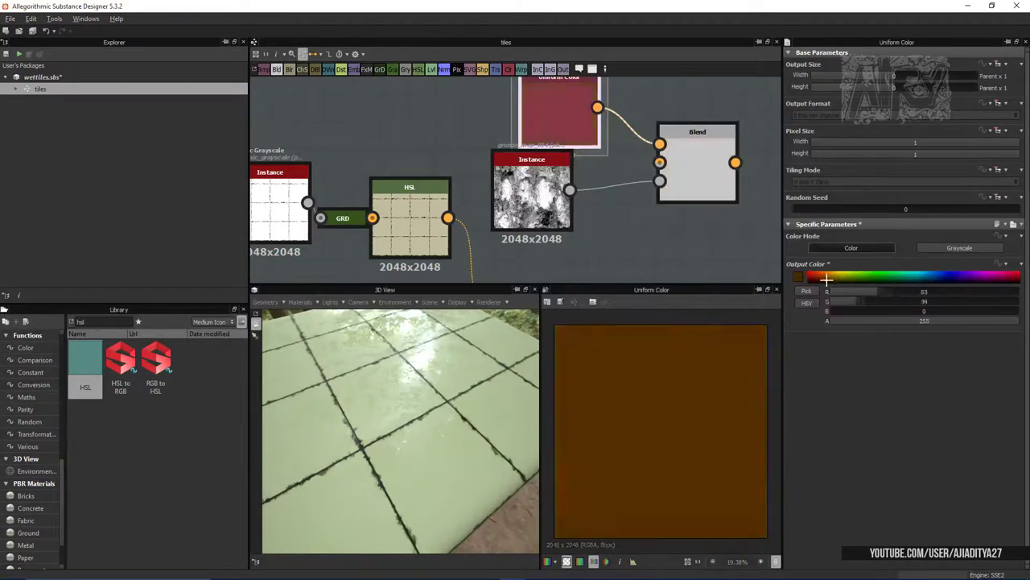
# Step: Set the grunge-masked Uniform Color for the patches to green (102, 147, 31)
pyautogui.click(702, 171)
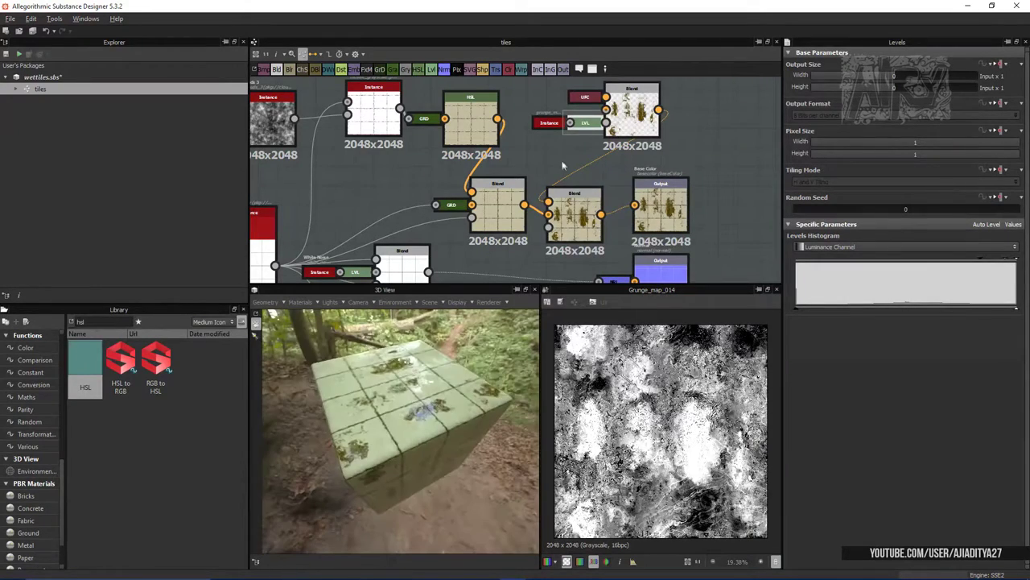
pyautogui.moveTo(563, 165); pyautogui.dragTo(524, 96, button='middle')
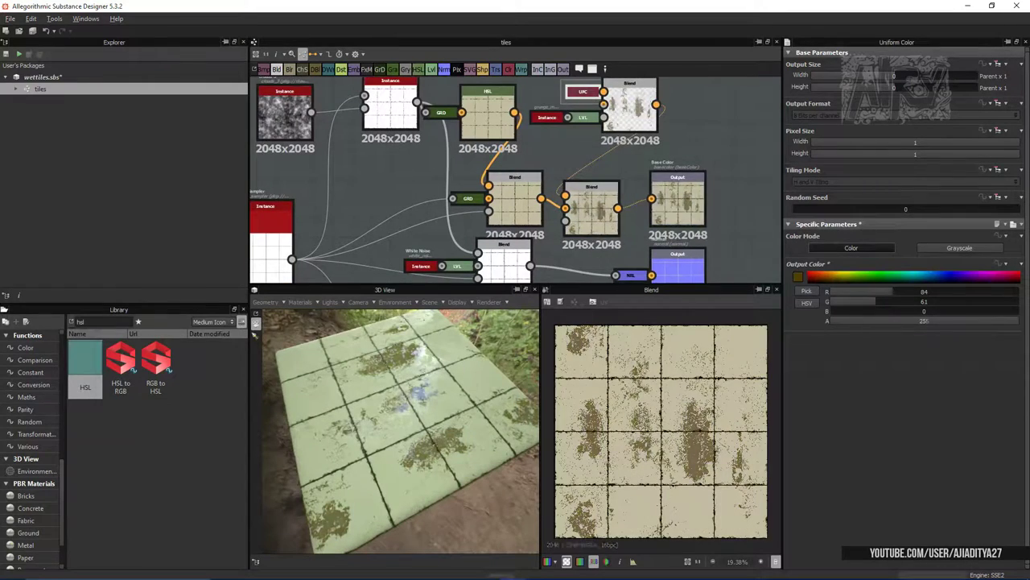
pyautogui.click(797, 276)
pyautogui.click(579, 233)
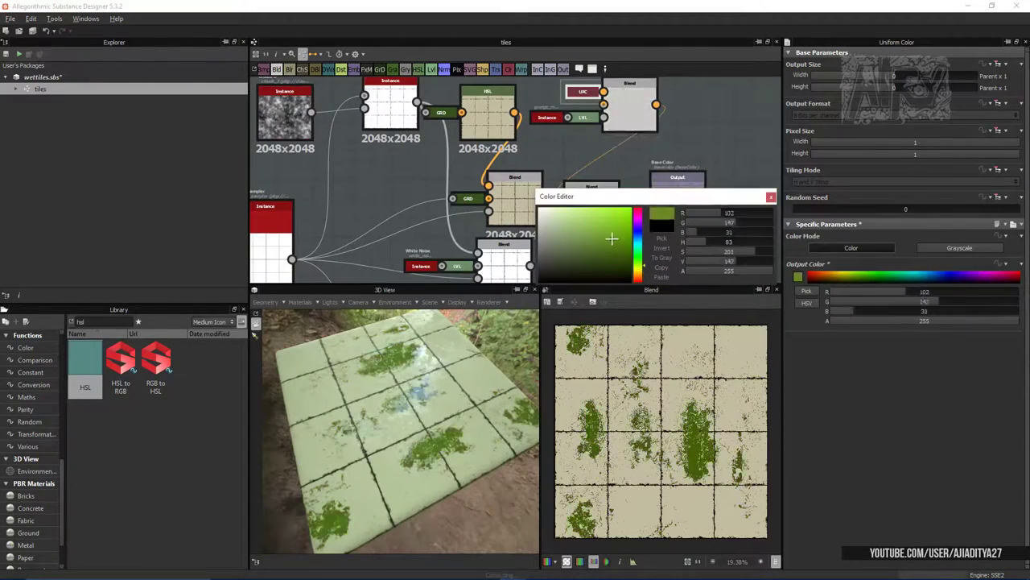
pyautogui.moveTo(451, 418); pyautogui.dragTo(416, 408)
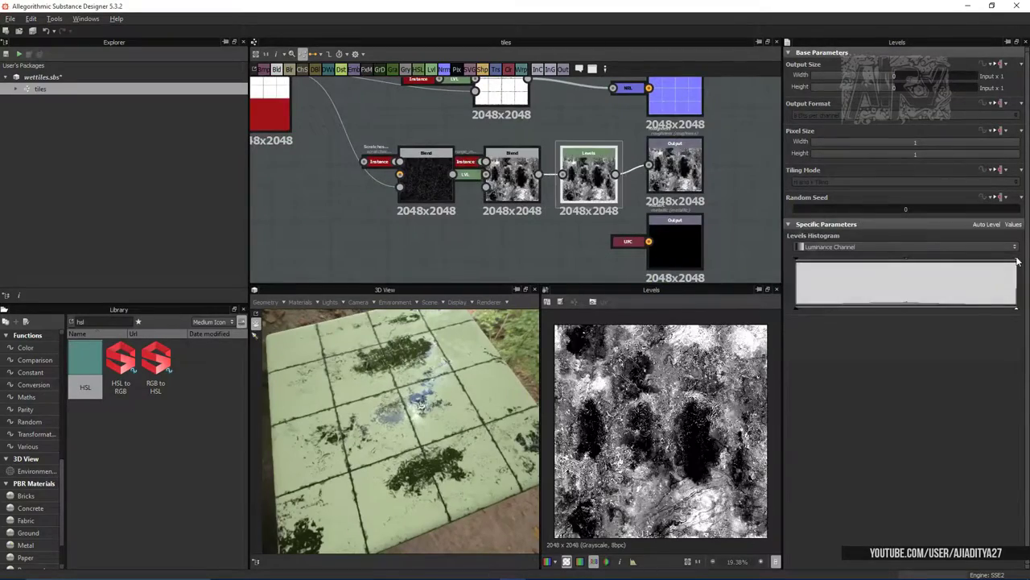
# Step: Show the Basecolor output with its dark green patches in 2D, and ease the patch-mask Blur to 2.08
pyautogui.moveTo(450, 418); pyautogui.dragTo(387, 402)
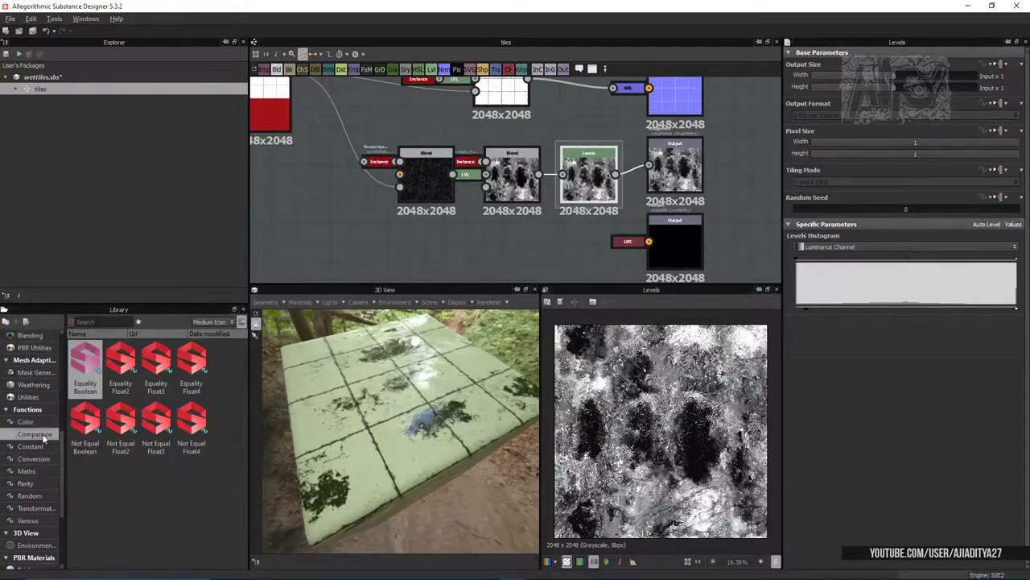
pyautogui.scroll(-3, 508, 257)
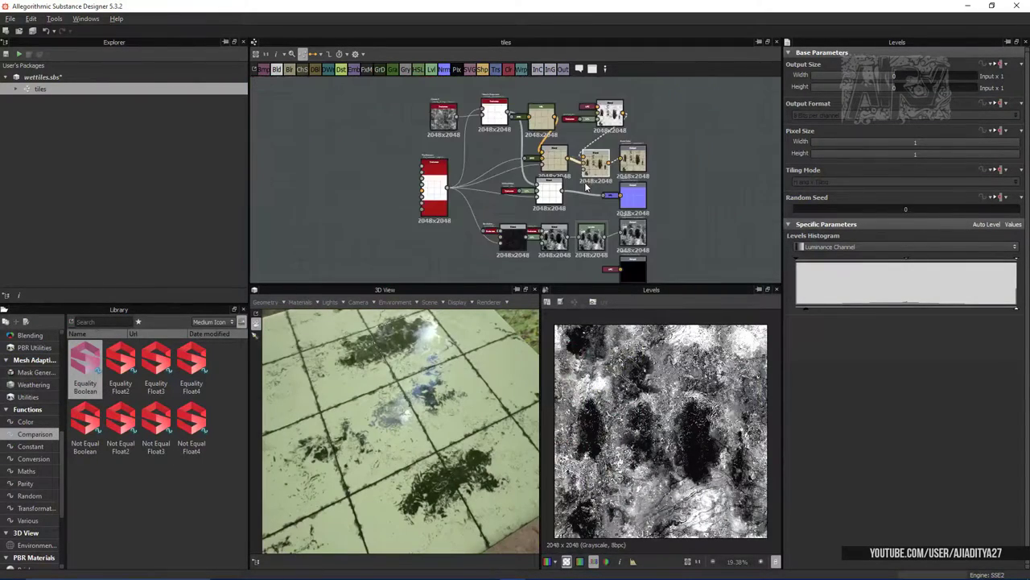
pyautogui.scroll(1, 585, 186)
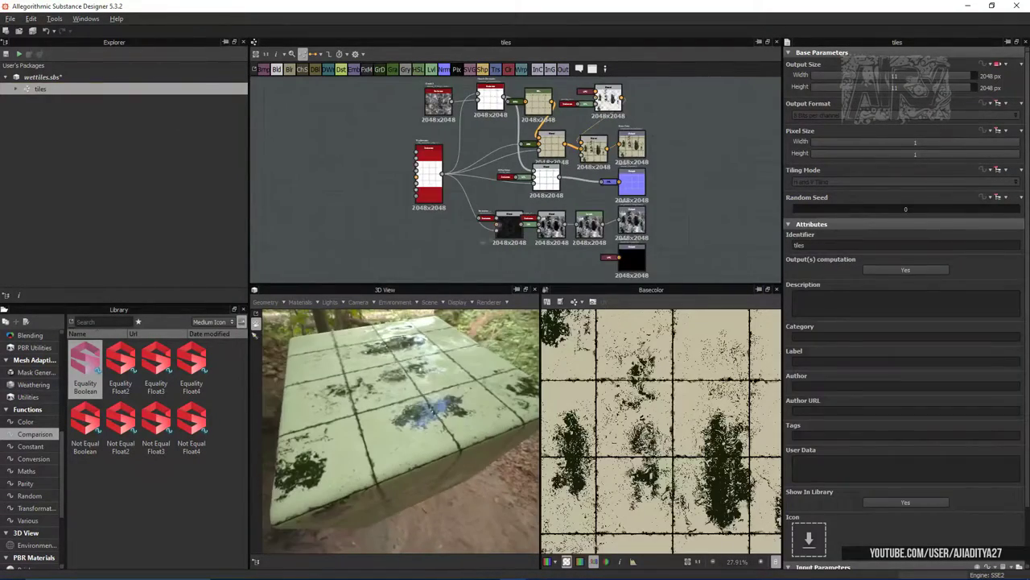
pyautogui.scroll(2, 579, 230)
pyautogui.scroll(3, 563, 225)
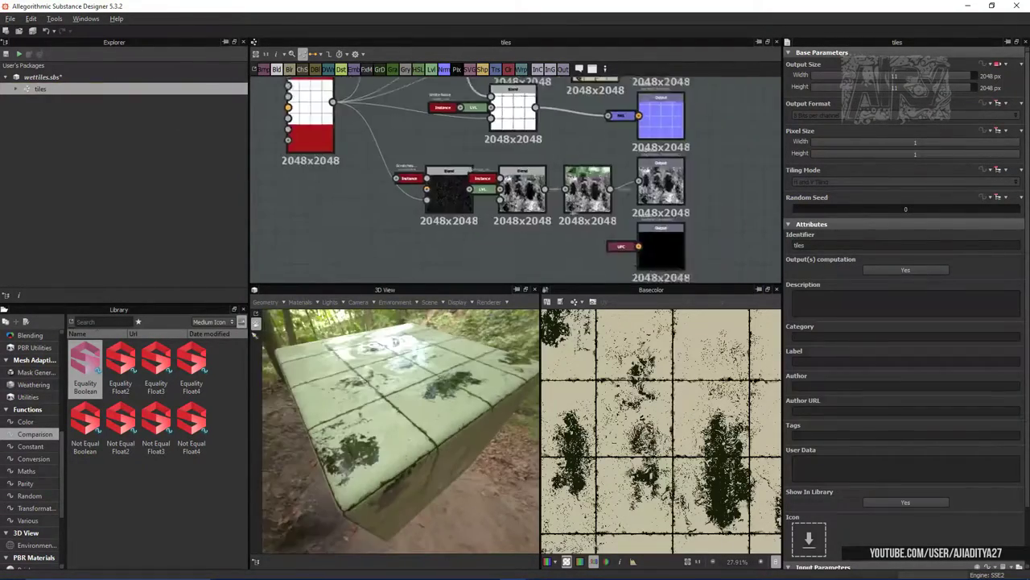
pyautogui.doubleClick(529, 182)
pyautogui.moveTo(823, 256); pyautogui.dragTo(805, 256)
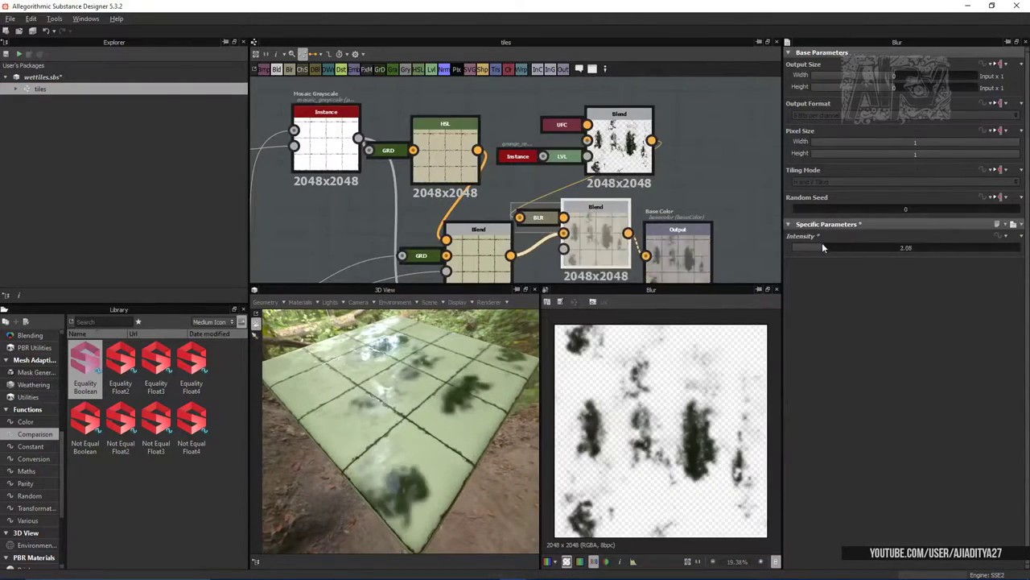
# Step: Weaken the blur on the moss patches, then select the intensity-10 Blur feeding the height Blend
pyautogui.moveTo(822, 247); pyautogui.dragTo(807, 246)
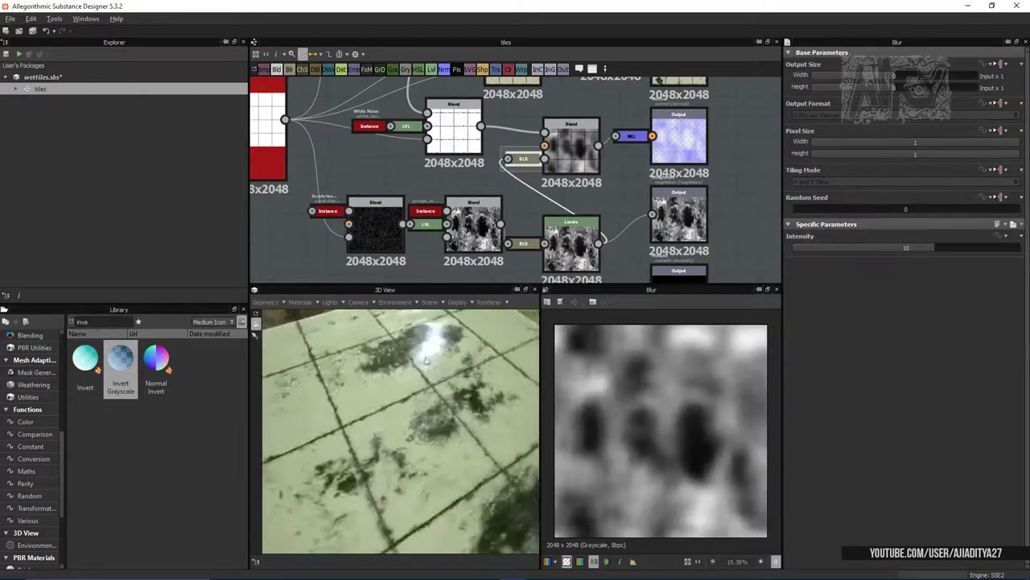
pyautogui.click(523, 158)
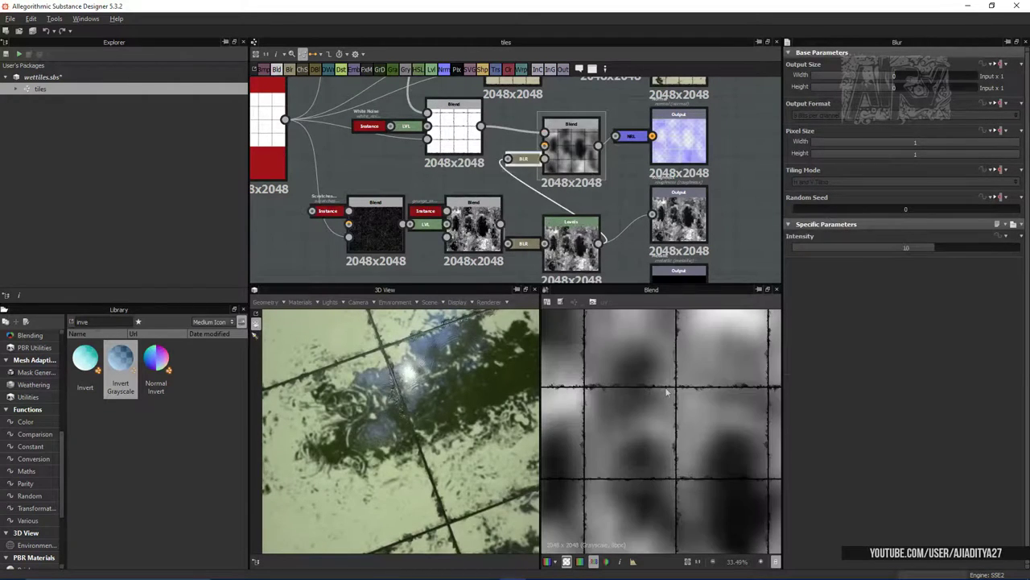
# Step: Try inverted puddle-mask nodes between the Blends, then delete the Invert Grayscale experiments
pyautogui.moveTo(493, 135); pyautogui.dragTo(537, 197)
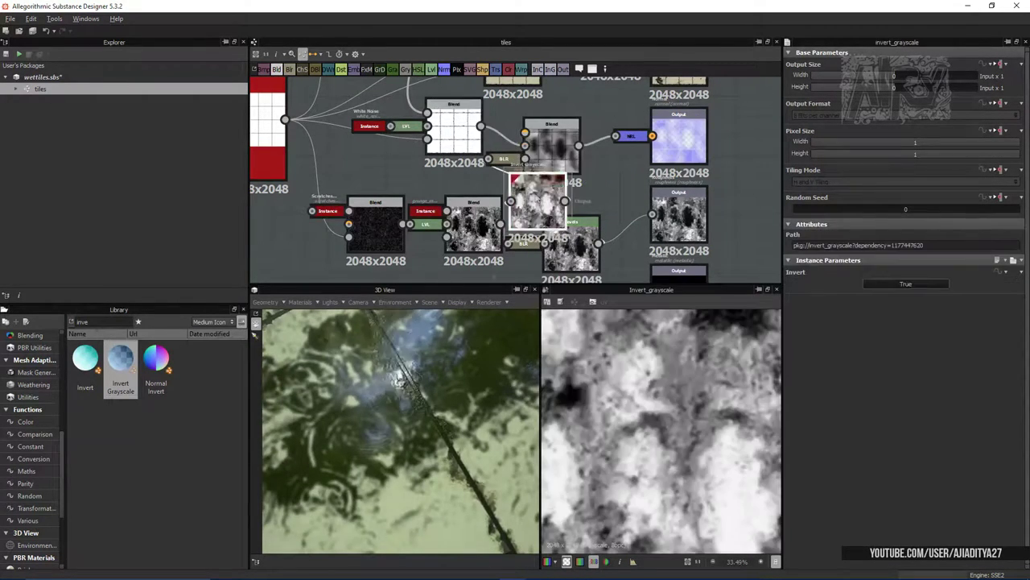
pyautogui.press('Delete')
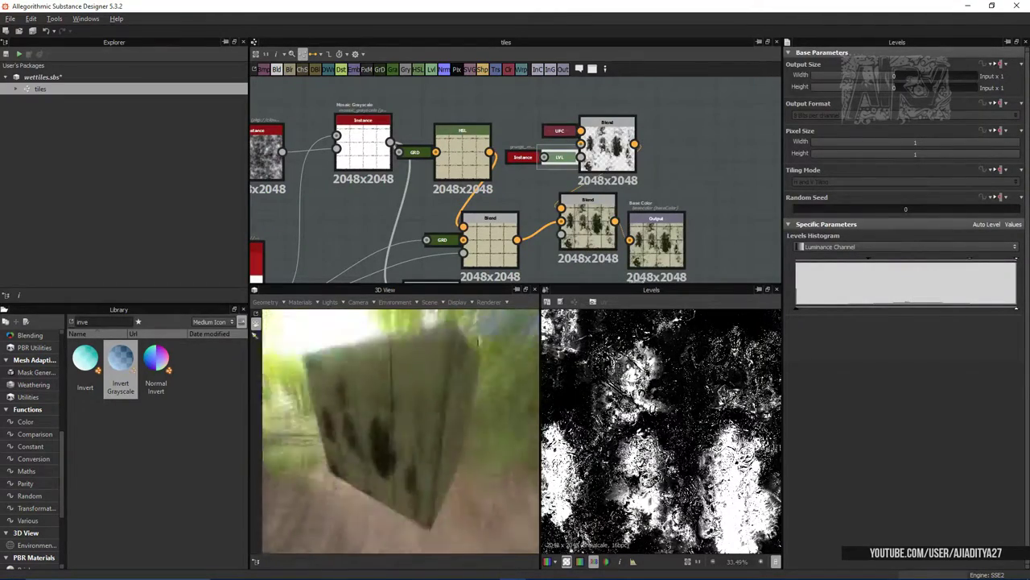
pyautogui.click(628, 136)
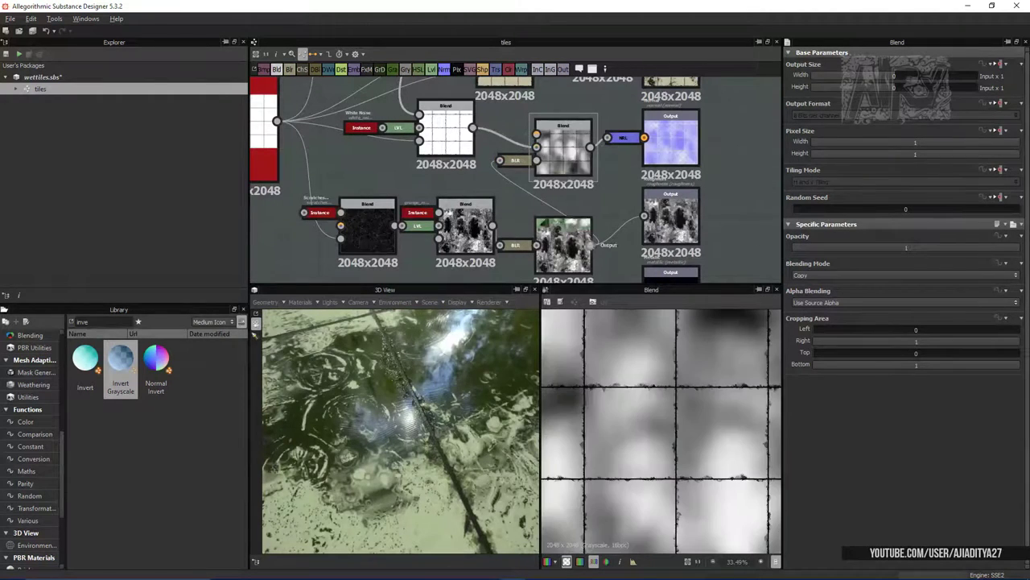
pyautogui.moveTo(121, 367); pyautogui.dragTo(499, 147)
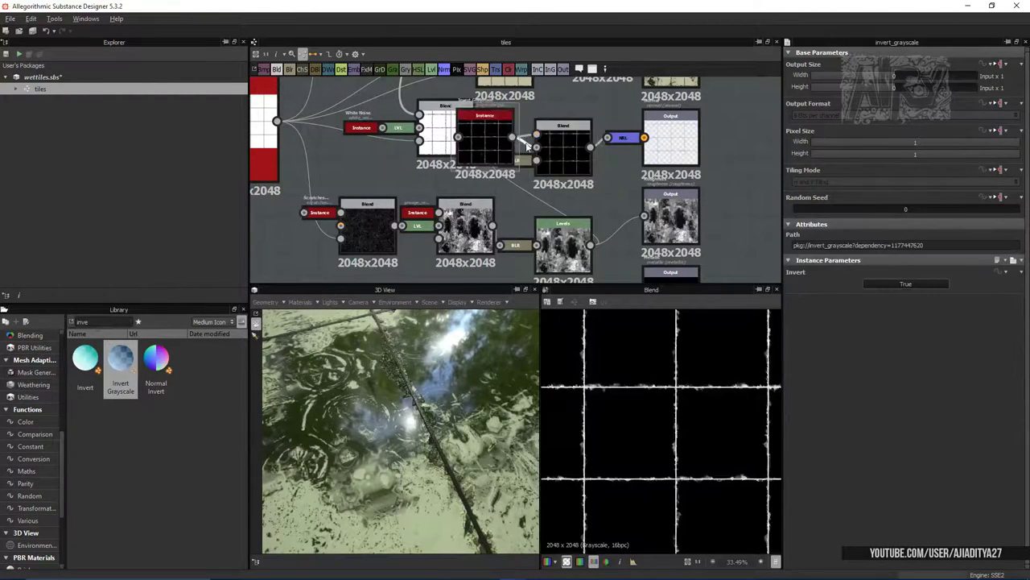
pyautogui.press('Delete')
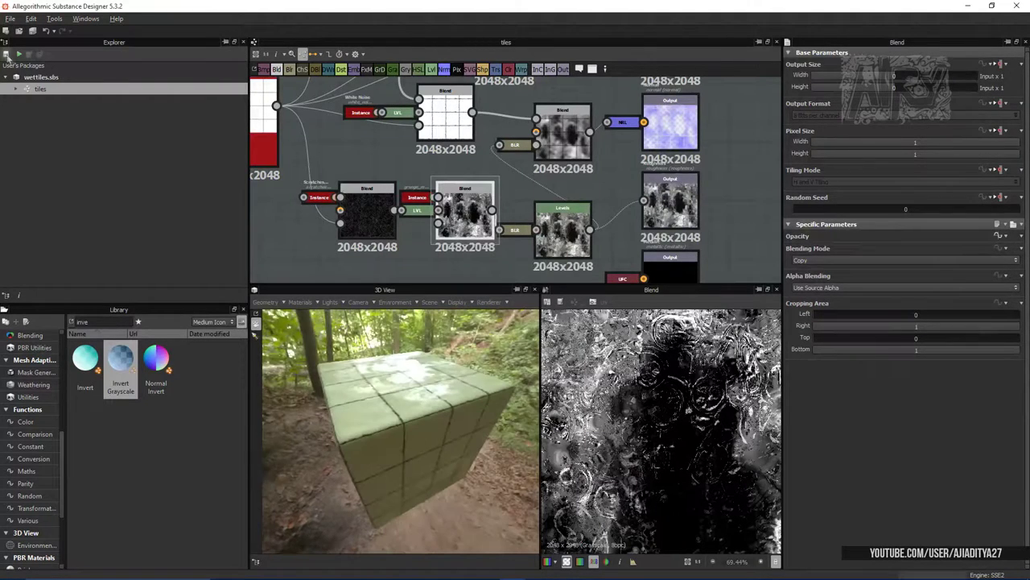
# Step: Save the package as 'tiles' in the D:\ngga2 folder
pyautogui.rightClick(51, 77)
pyautogui.click(81, 143)
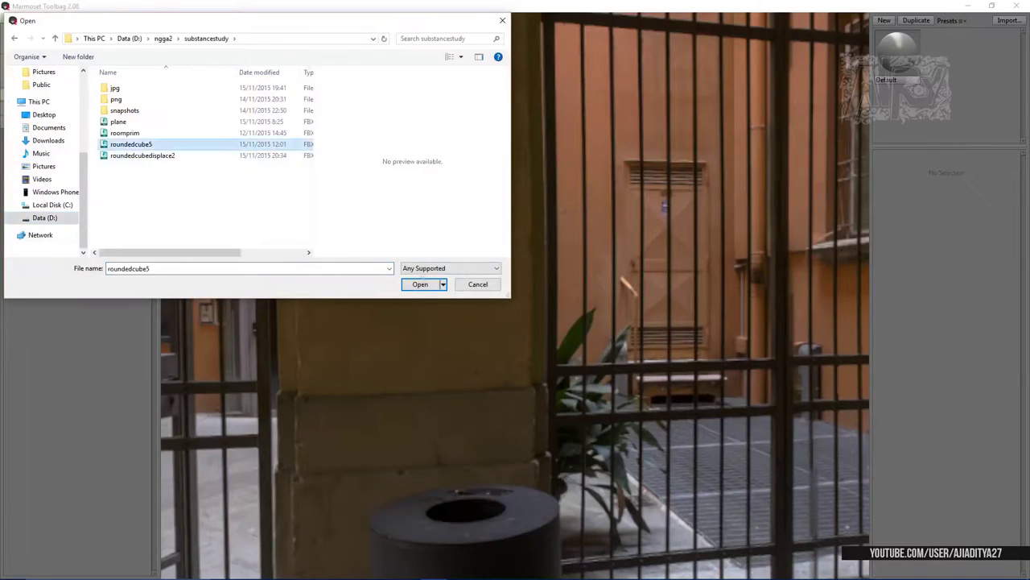
pyautogui.press('Return')
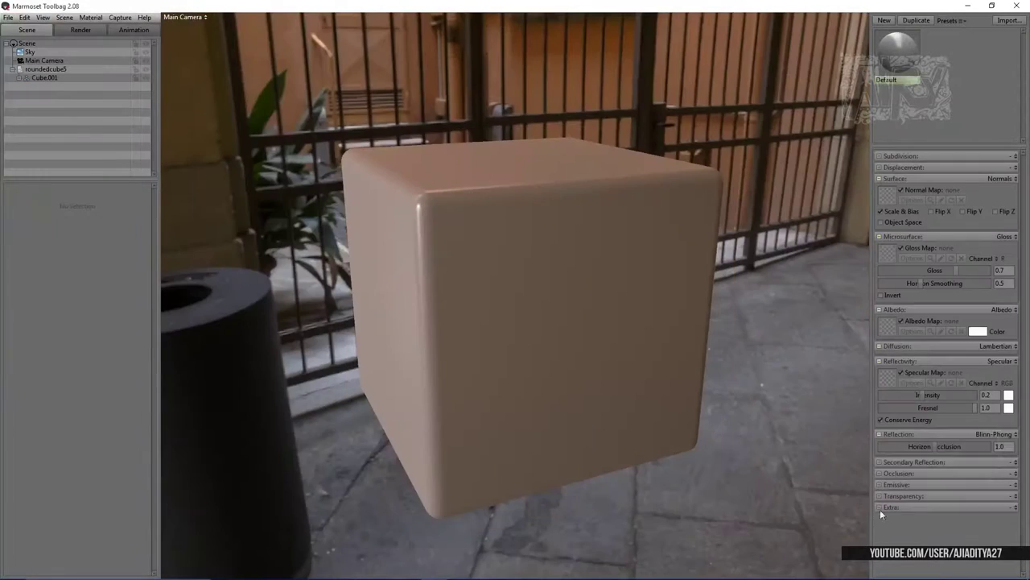
pyautogui.click(892, 518)
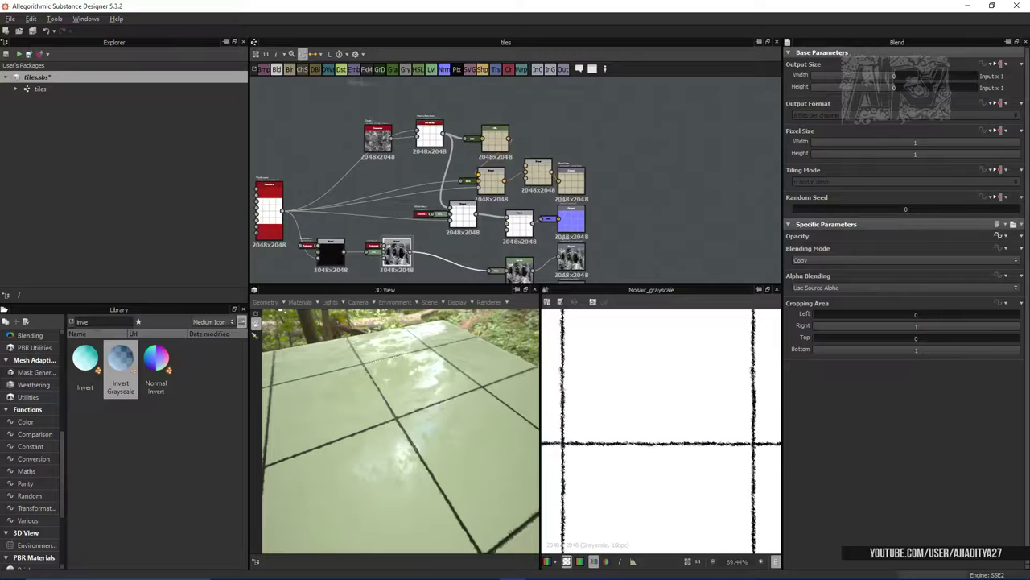
# Step: Add a Uniform Color node to the tile graph
pyautogui.click(264, 69)
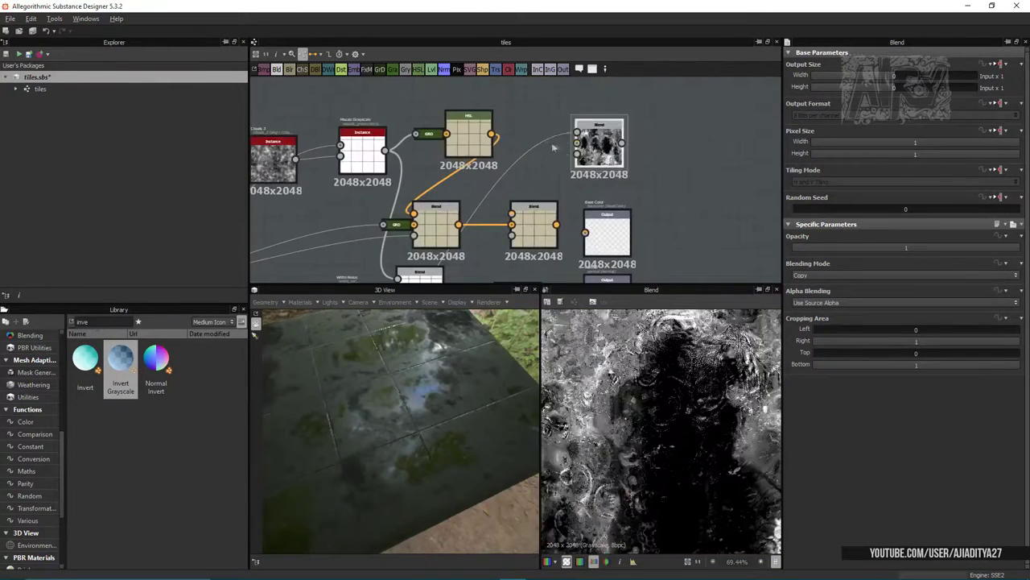
# Step: Make the Uniform Color dark brown (R 94, G 42, B 0) and blend a pasted copy into the colour chain
pyautogui.click(826, 278)
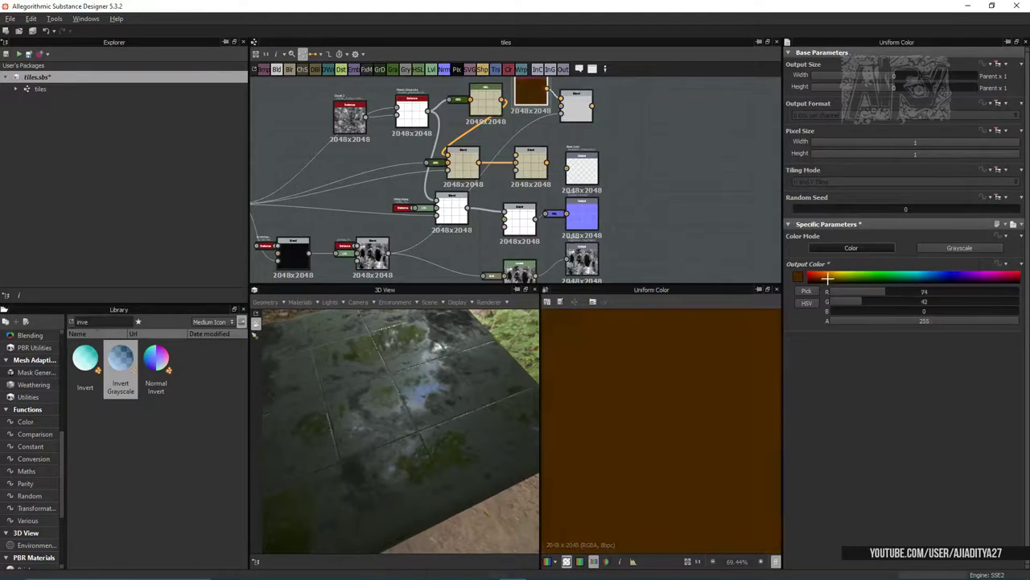
pyautogui.click(635, 103)
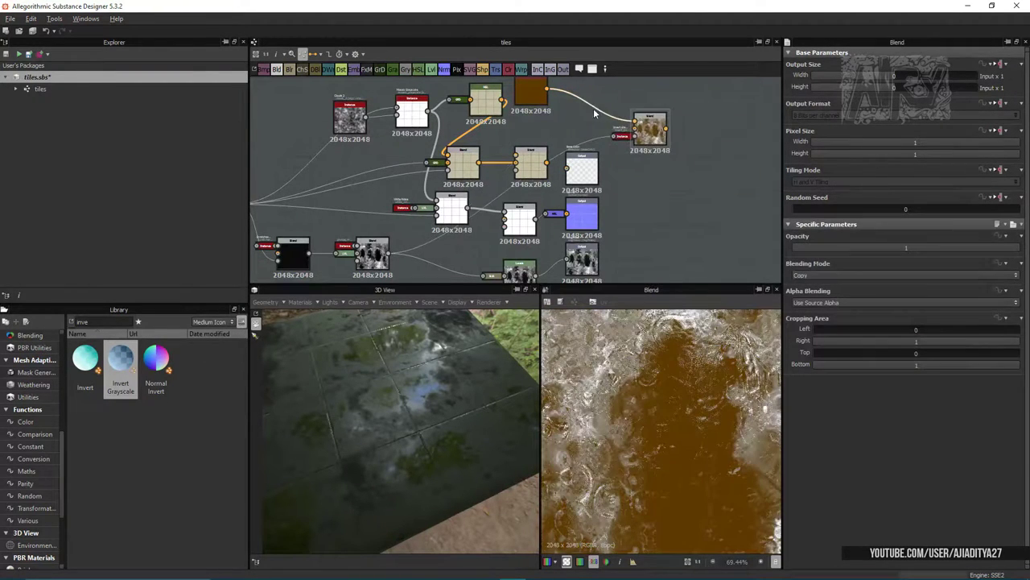
pyautogui.hotkey('ctrl', 'v')
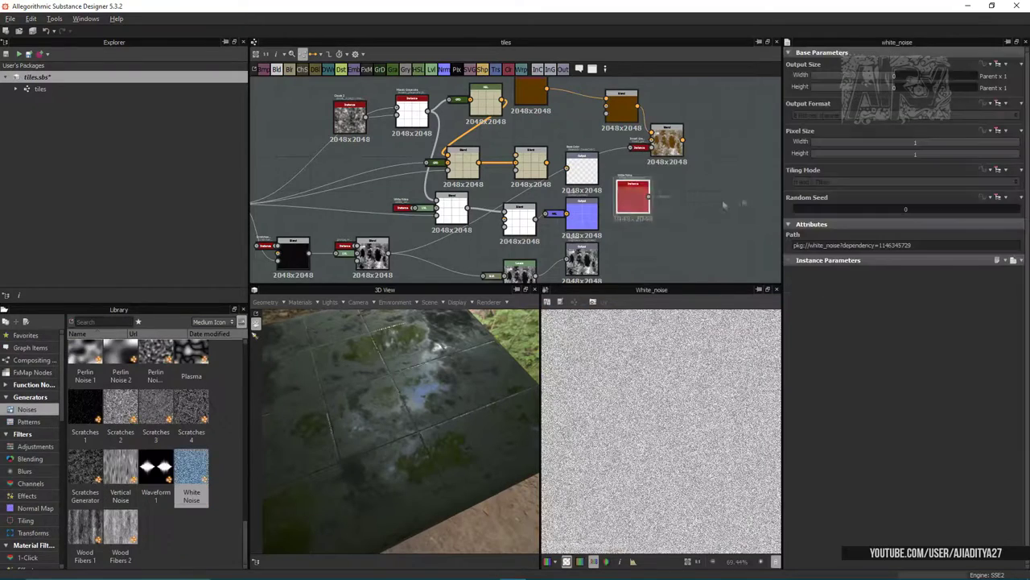
pyautogui.click(561, 221)
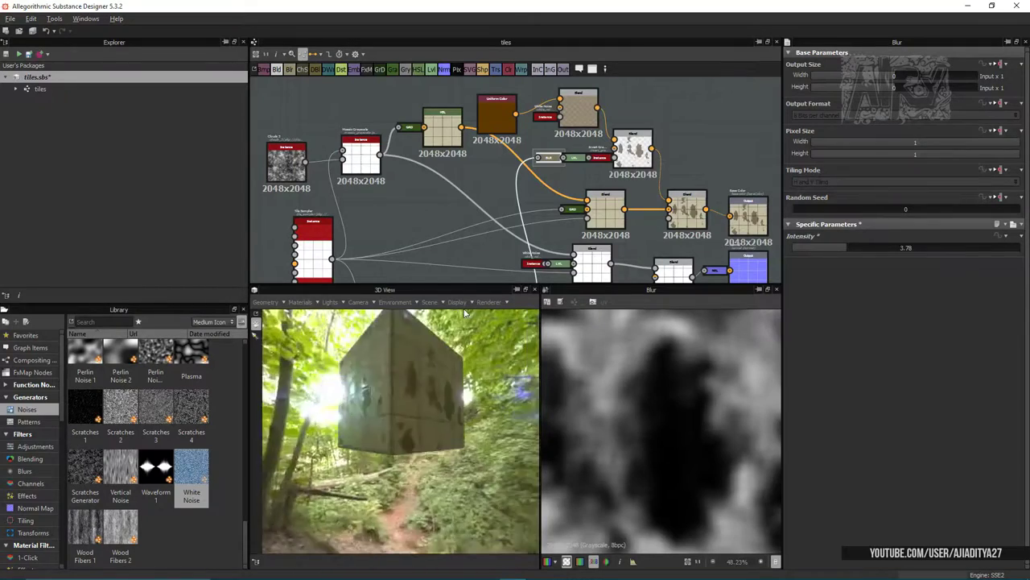
# Step: Re-blur the puddle mask with Random Seed 1 and Intensity about 5, then select the brown Uniform Color
pyautogui.moveTo(865, 248)
pyautogui.mouseDown()
pyautogui.moveTo(993, 244)
pyautogui.moveTo(809, 248)
pyautogui.mouseUp()
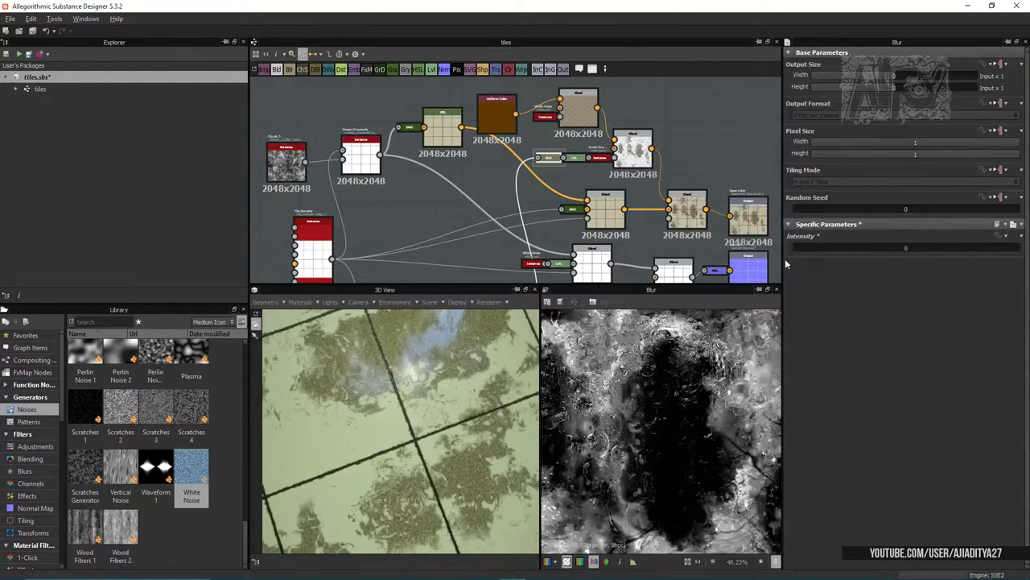
pyautogui.scroll(-2, 555, 134)
pyautogui.click(820, 209)
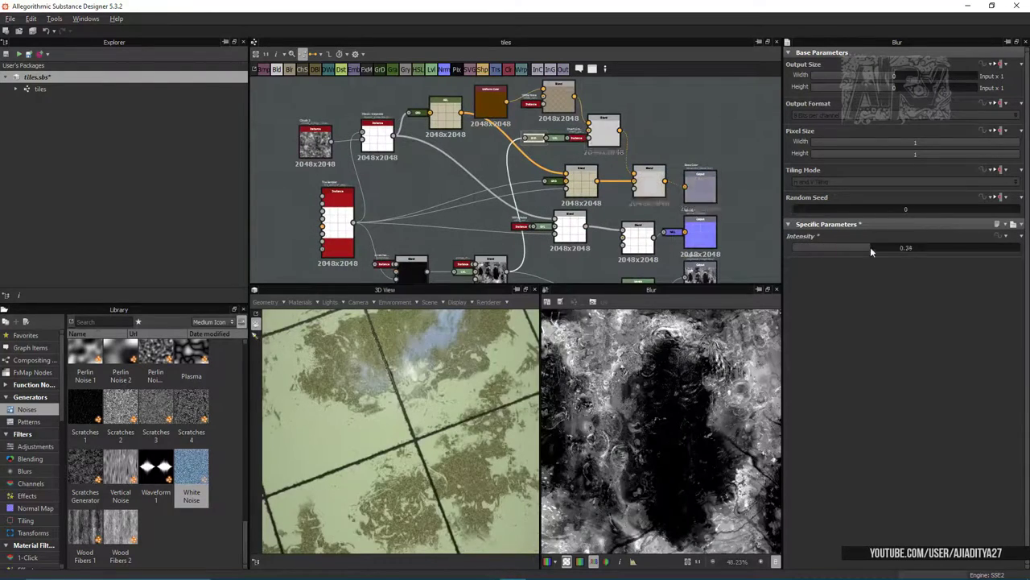
pyautogui.moveTo(870, 248); pyautogui.dragTo(930, 250)
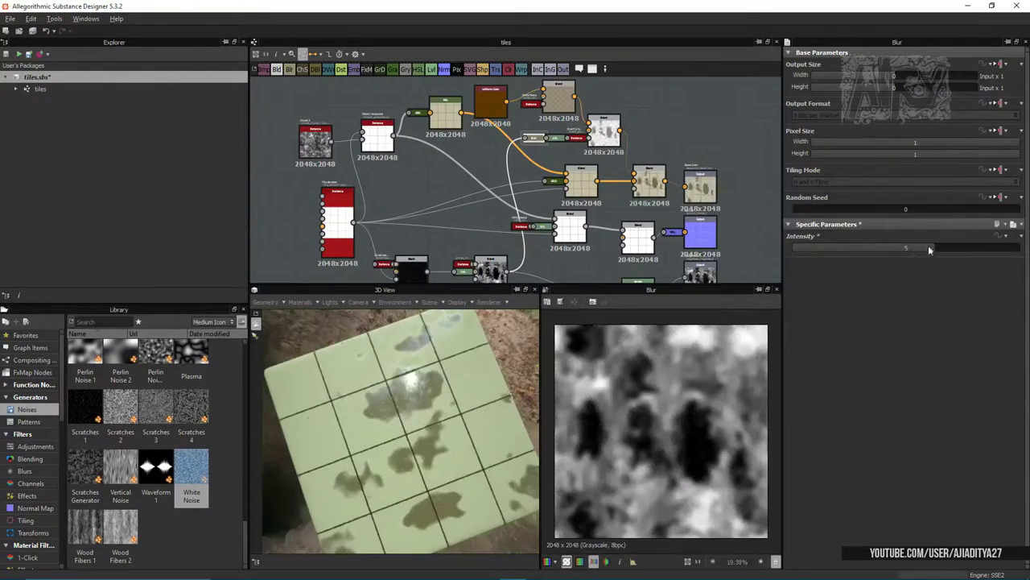
pyautogui.click(559, 99)
pyautogui.click(488, 102)
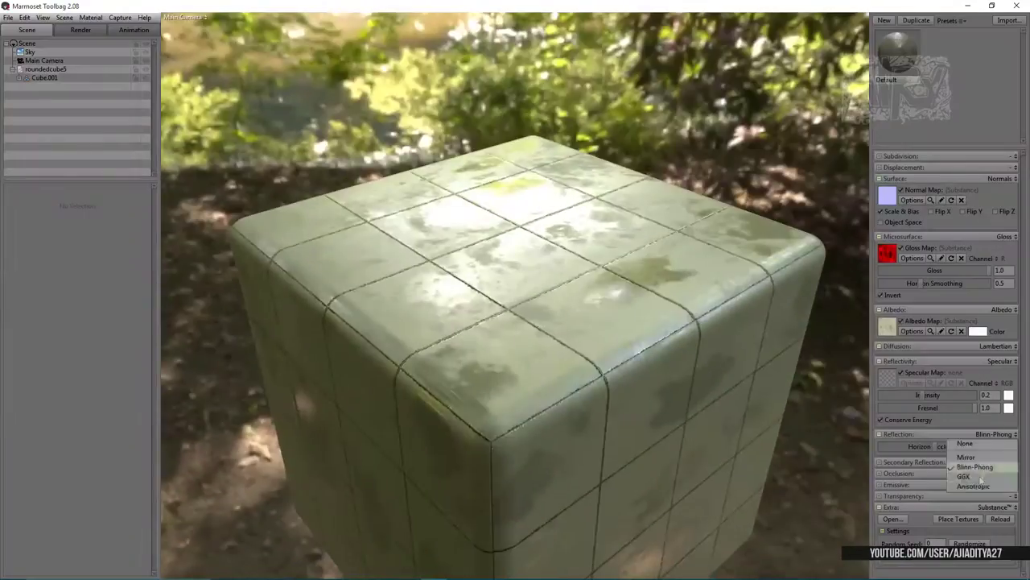
# Step: Switch reflections to GGX, then insert an Invert Grayscale node beneath the scratch-grunge Blend
pyautogui.click(981, 479)
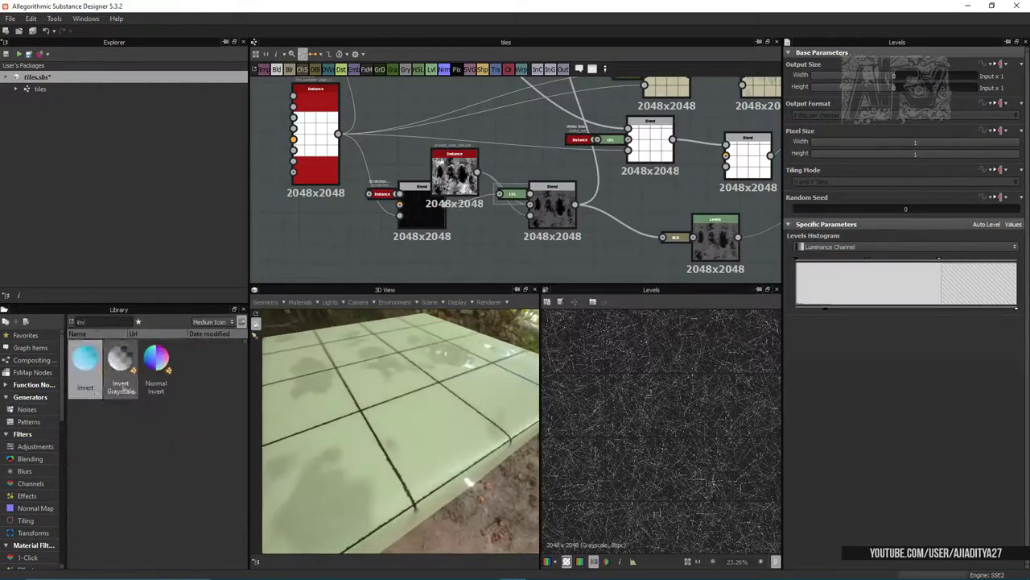
pyautogui.moveTo(121, 362)
pyautogui.mouseDown()
pyautogui.moveTo(505, 185)
pyautogui.moveTo(454, 225)
pyautogui.mouseUp()
pyautogui.click(552, 206)
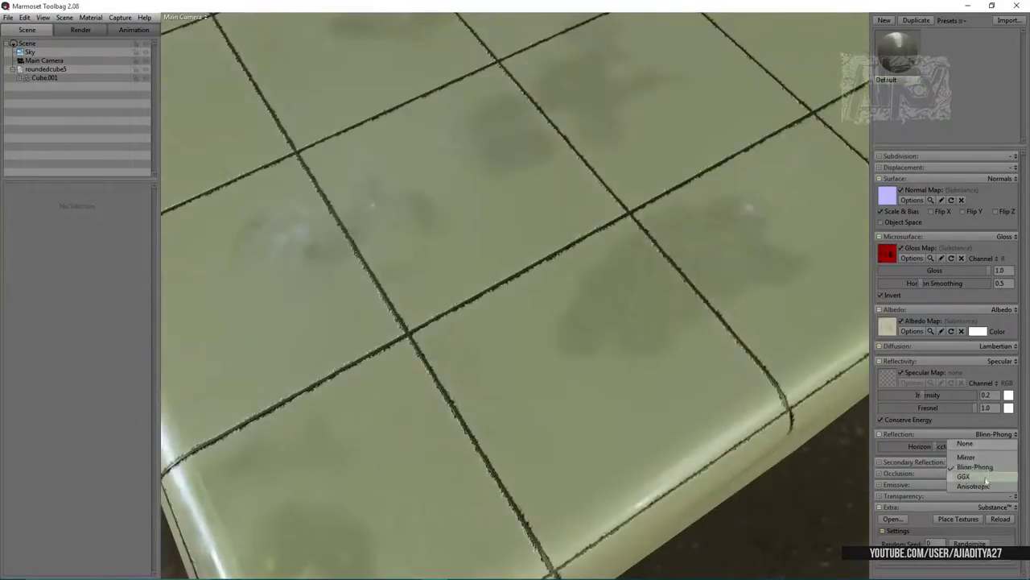
# Step: Change the cube material's reflection model from Blinn-Phong to GGX
pyautogui.click(986, 477)
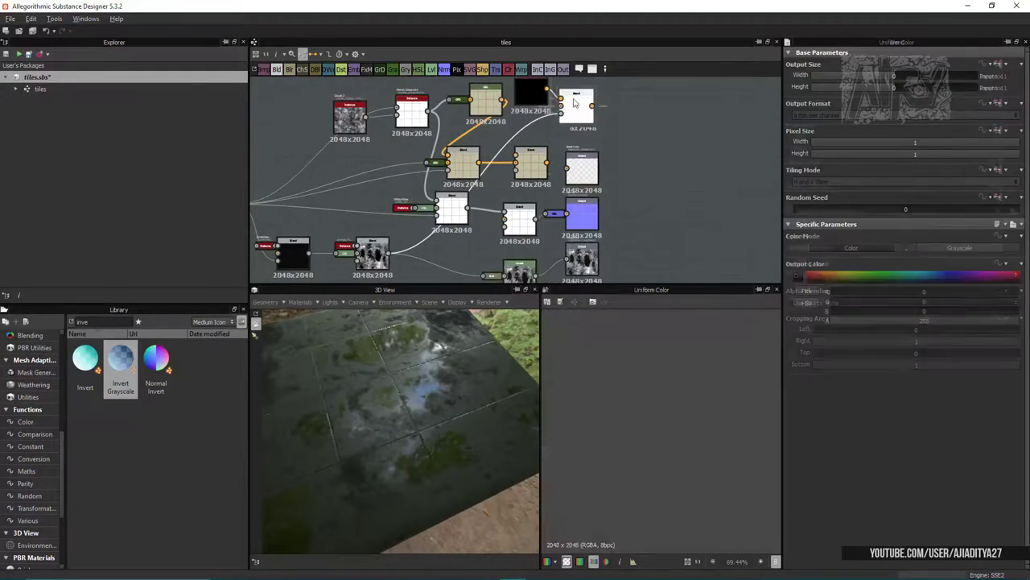
# Step: Wire the brown Uniform Color into a Blend, paste another brown colour node beside it, and check Levels
pyautogui.moveTo(821, 277); pyautogui.dragTo(828, 278)
pyautogui.moveTo(576, 104); pyautogui.dragTo(632, 104)
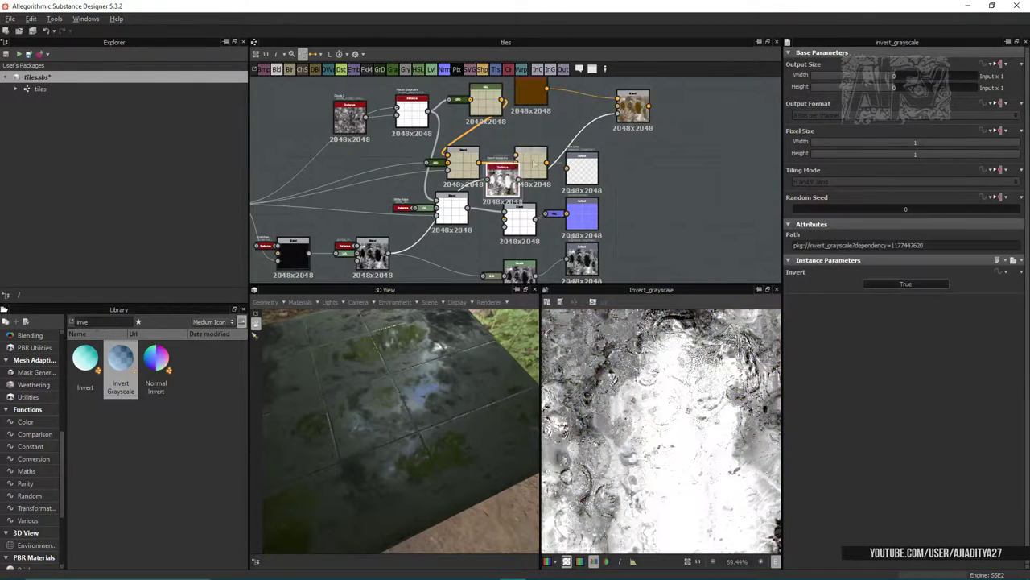
pyautogui.moveTo(549, 90); pyautogui.dragTo(617, 97)
pyautogui.hotkey('ctrl', 'v')
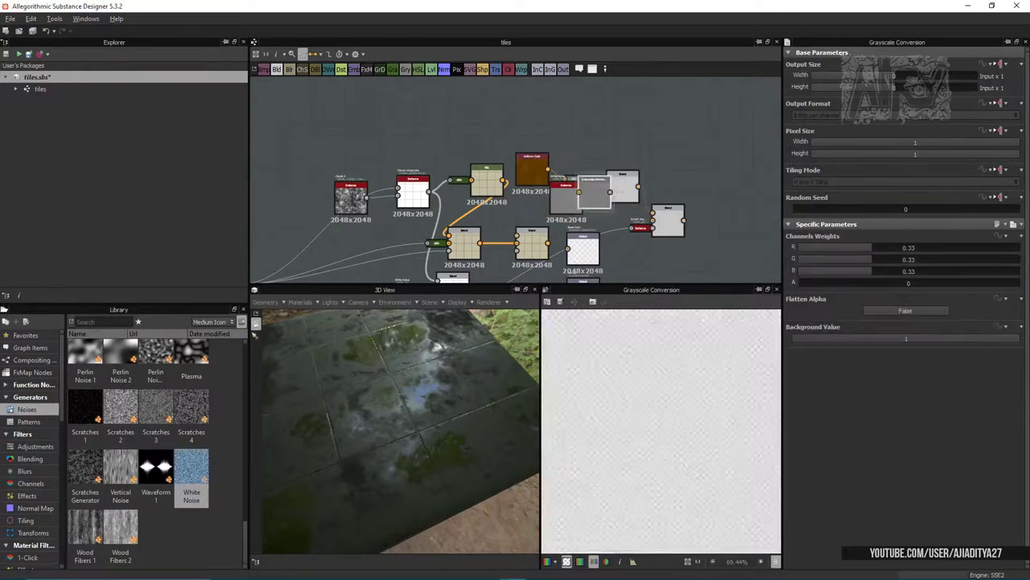
pyautogui.moveTo(596, 190); pyautogui.dragTo(612, 211)
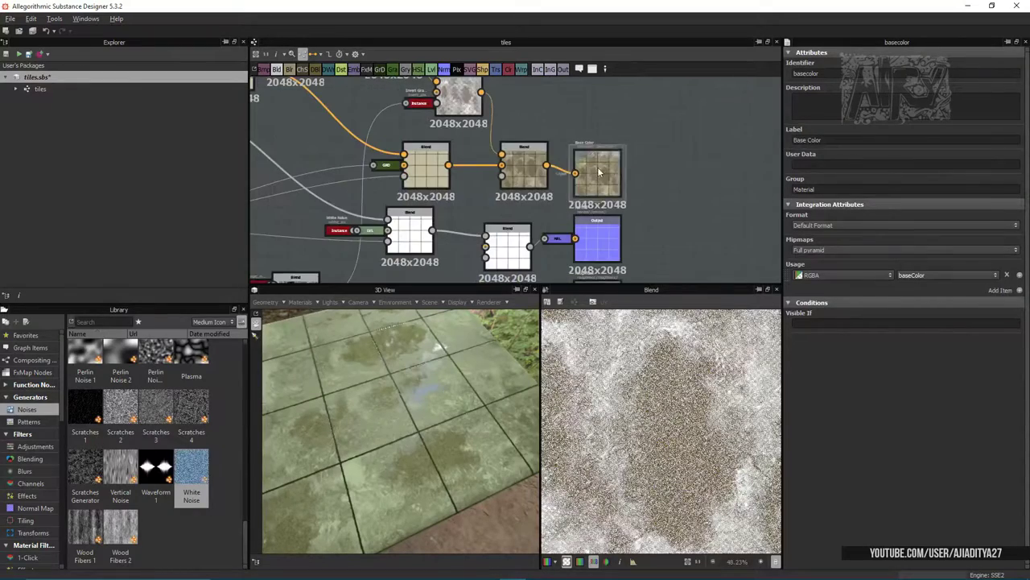
pyautogui.click(574, 157)
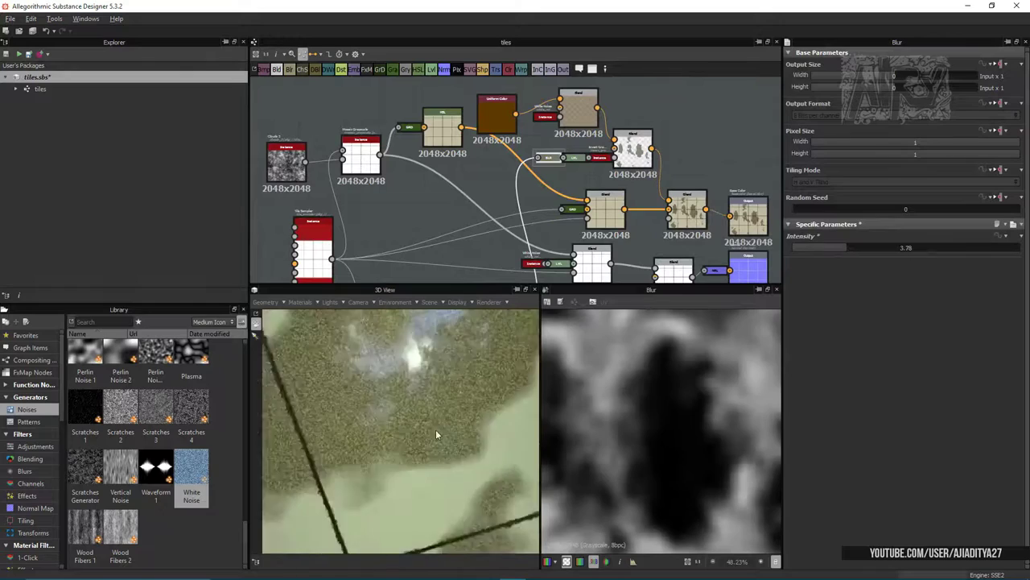
# Step: Push the puddle-mask Blur Intensity up to about 14, then settle it near 1.17
pyautogui.click(996, 246)
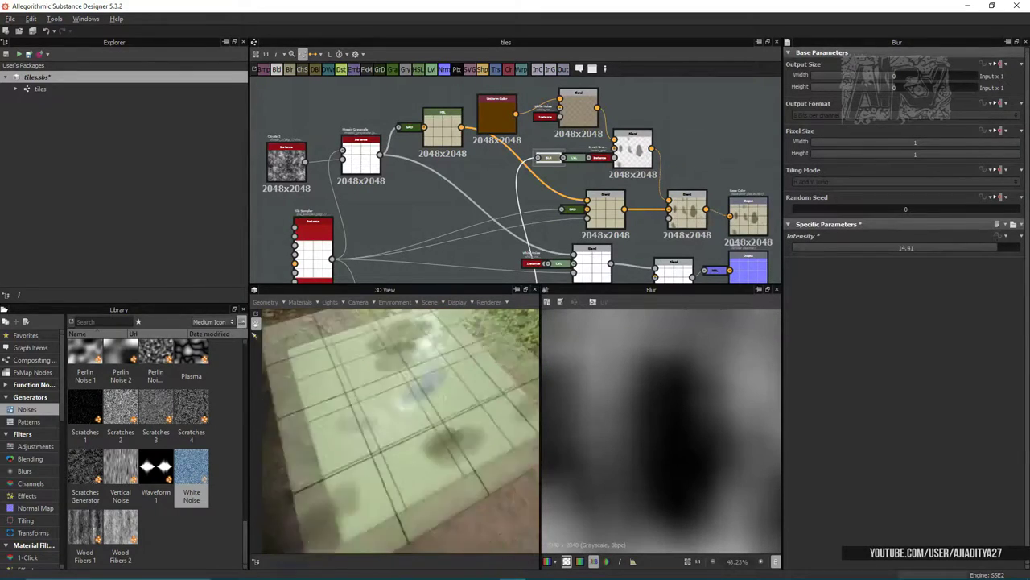
pyautogui.moveTo(996, 244); pyautogui.dragTo(809, 248)
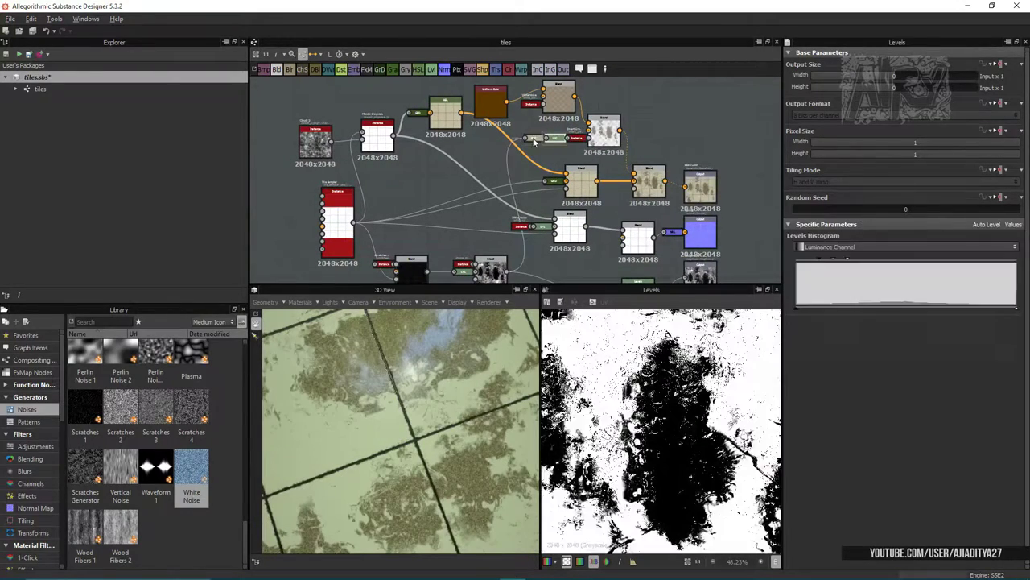
pyautogui.click(902, 248)
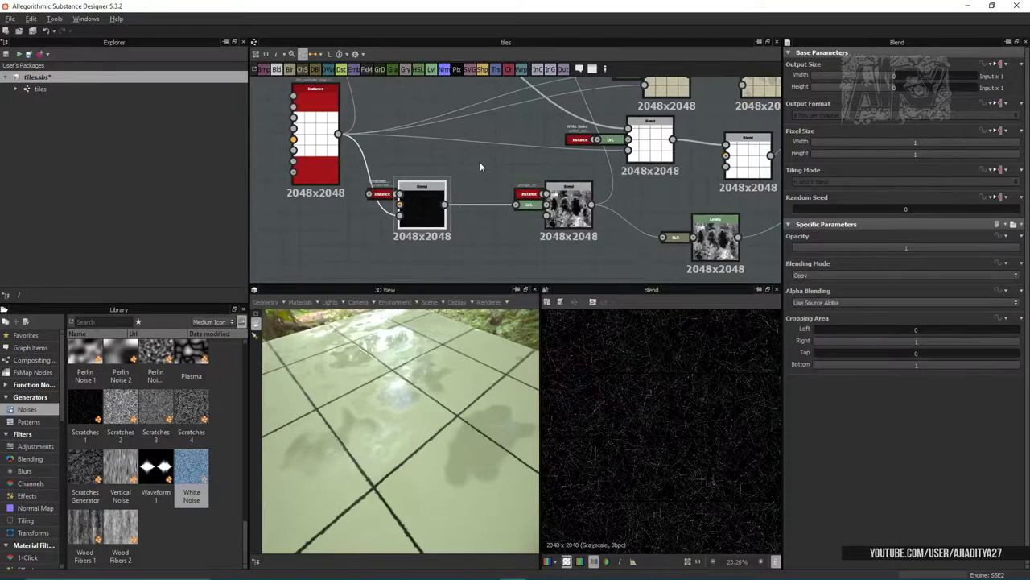
# Step: Add grunge_map_014 near the scratch blend, trying then undoing an Invert Grayscale, and inspect the Blend
pyautogui.moveTo(480, 162); pyautogui.dragTo(471, 172)
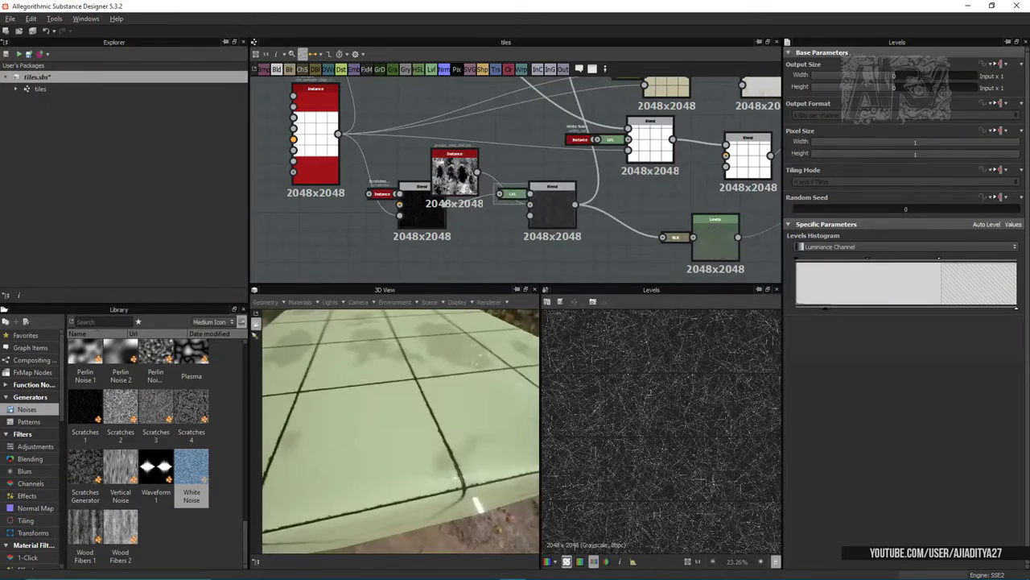
pyautogui.moveTo(511, 179); pyautogui.dragTo(507, 183)
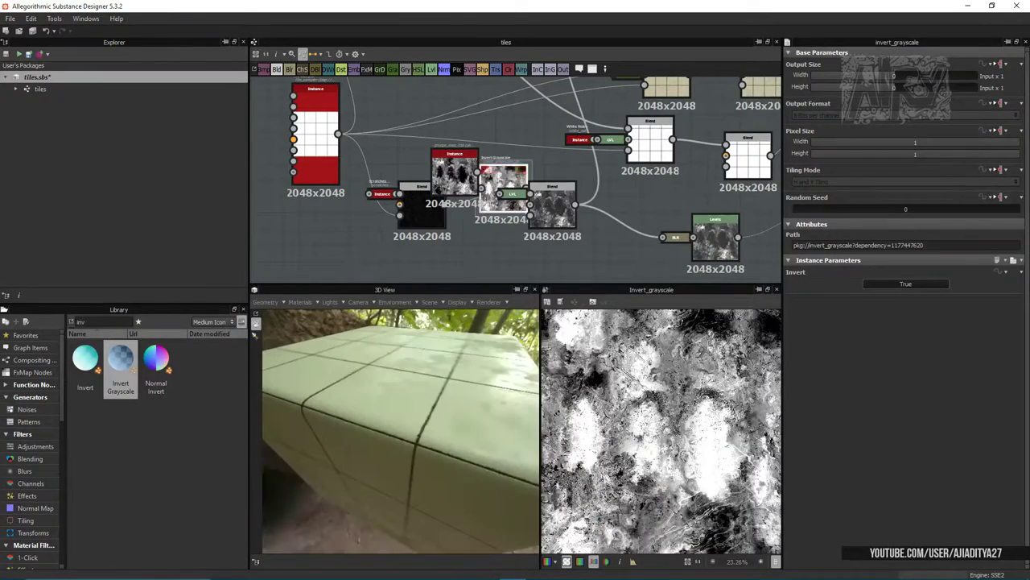
pyautogui.hotkey('ctrl', 'z')
pyautogui.moveTo(438, 201); pyautogui.dragTo(455, 238)
pyautogui.click(552, 205)
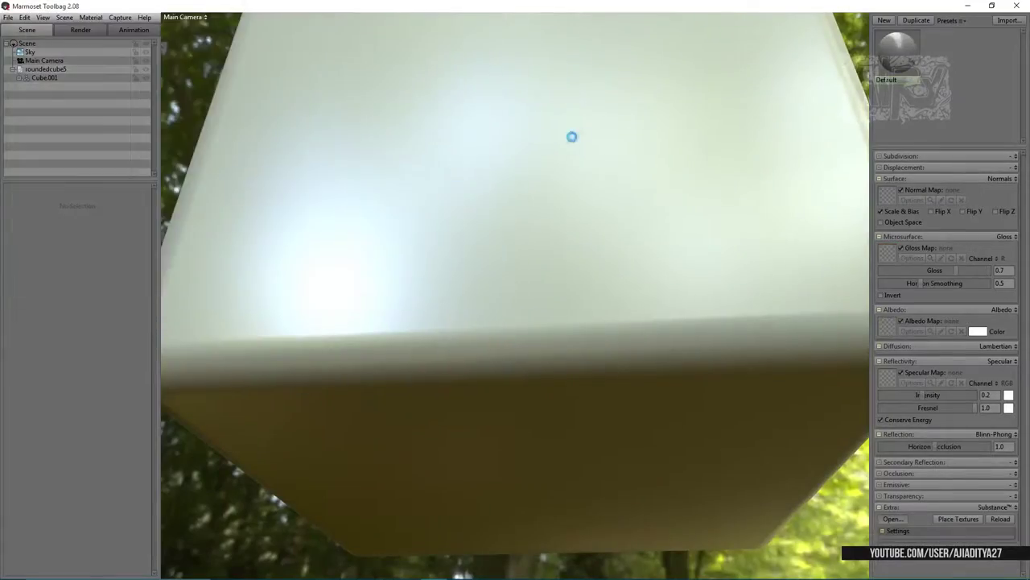
# Step: Switch over to Substance Designer and back again with Alt+Tab
pyautogui.hotkey('alt', 'Tab')
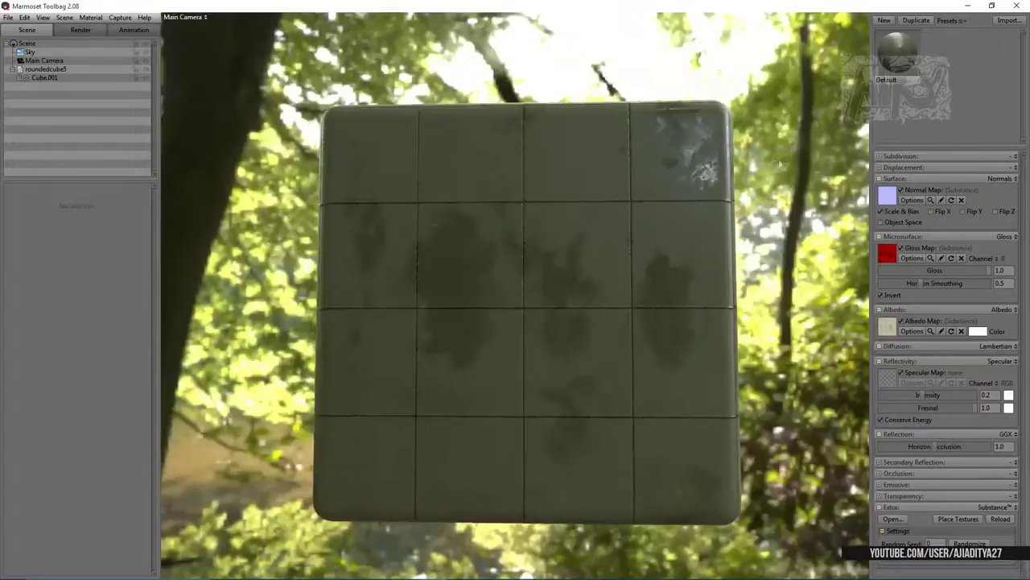
pyautogui.hotkey('alt', 'Tab')
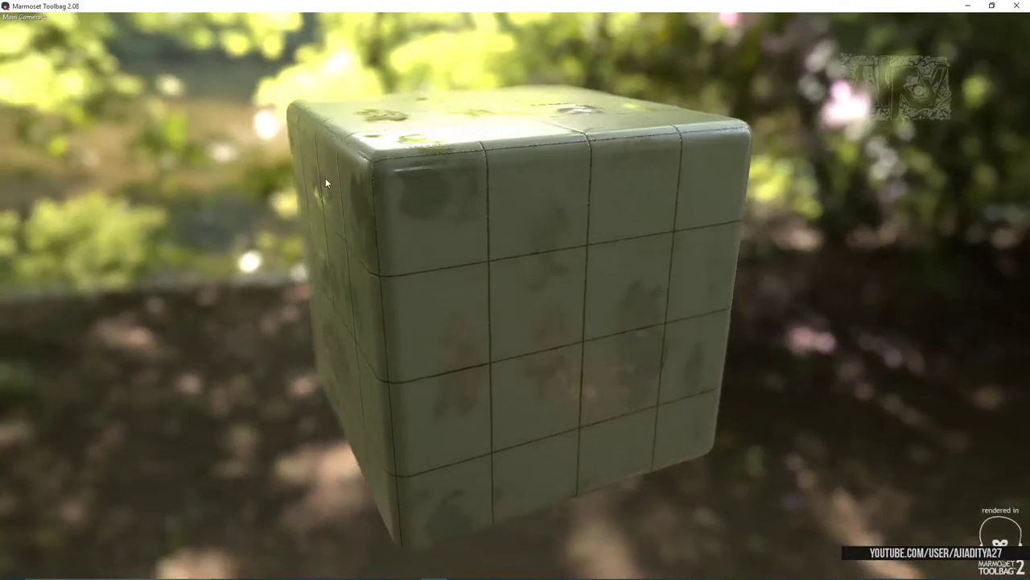
# Step: Zoom in and orbit the camera to look down onto the cube's top face
pyautogui.scroll(5, 293, 186)
pyautogui.moveTo(294, 186)
pyautogui.mouseDown()
pyautogui.moveTo(147, 138)
pyautogui.moveTo(98, 98)
pyautogui.moveTo(126, 318)
pyautogui.moveTo(122, 208)
pyautogui.mouseUp()
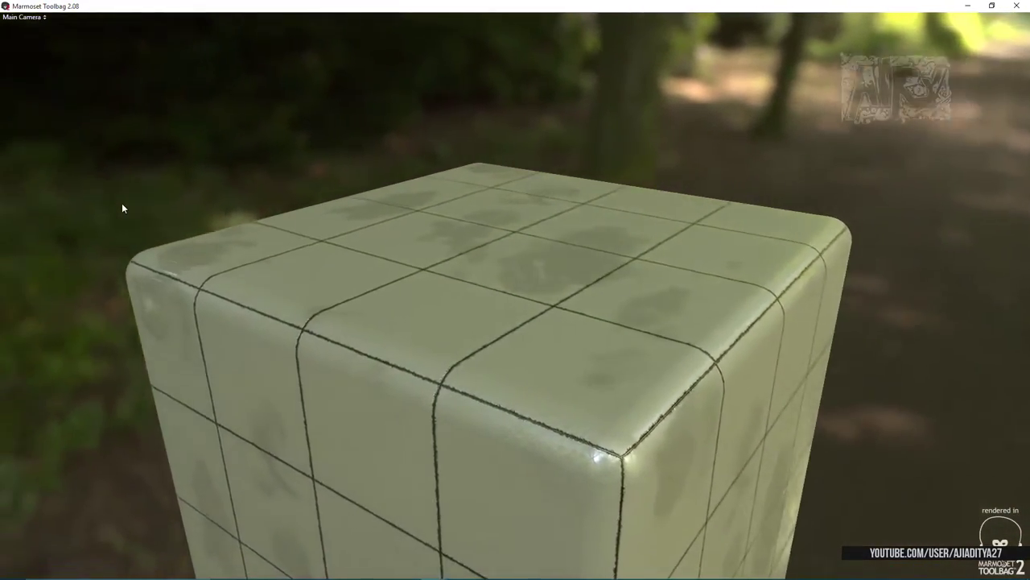